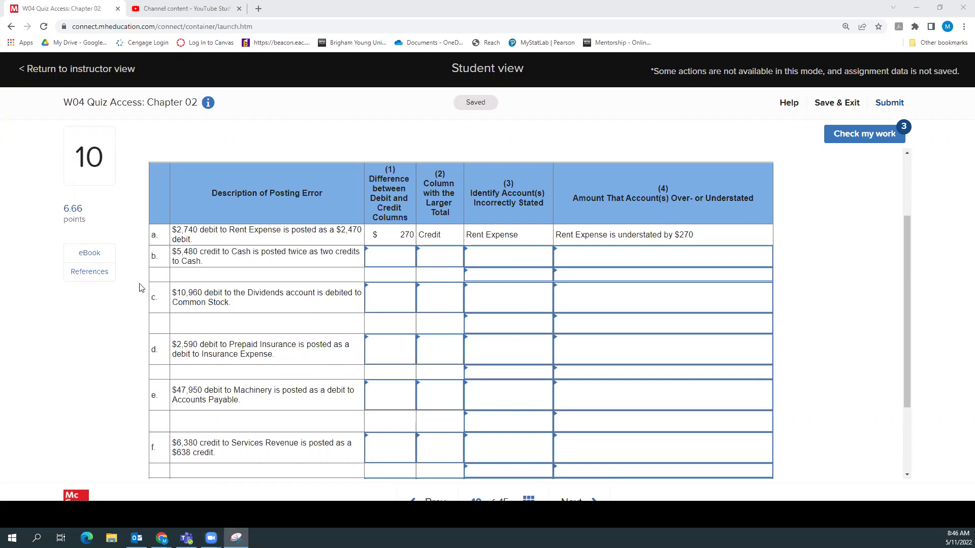
# Step: Scroll up to show the Exercise 2-22 title and instructions above the posting-error table
pyautogui.scroll(2, 142, 288)
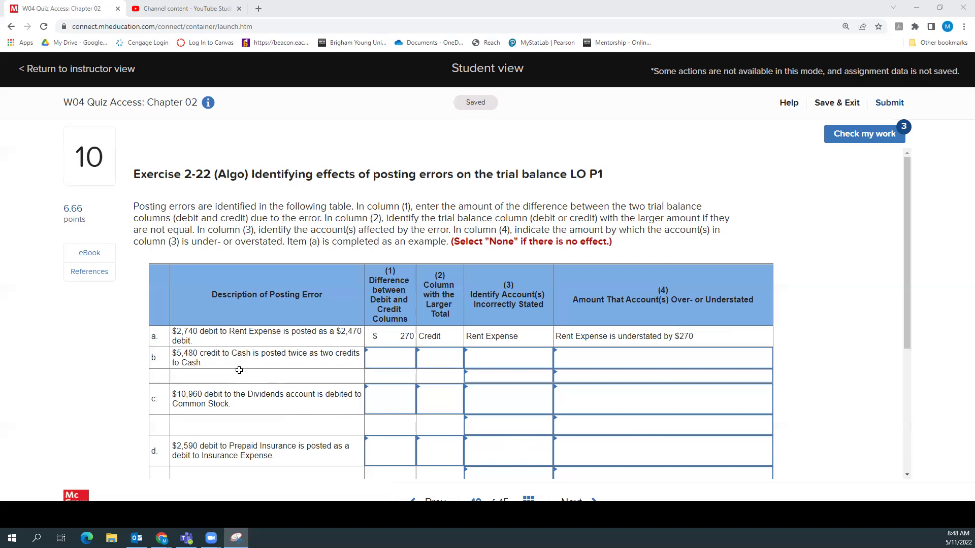
# Step: Fill row b with 5480, Credit, Cash, and 'Cash is understated by $5,480'
pyautogui.click(392, 365)
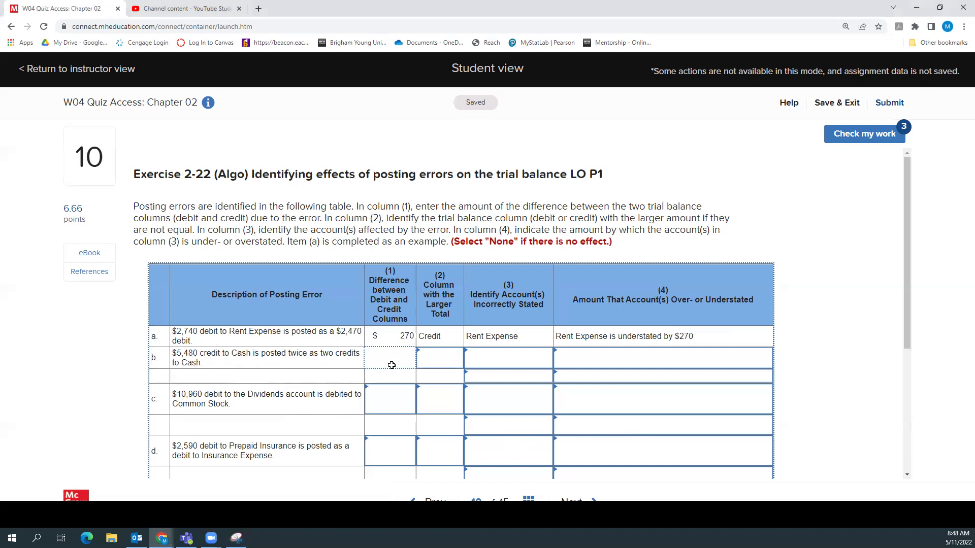
pyautogui.write('5480')
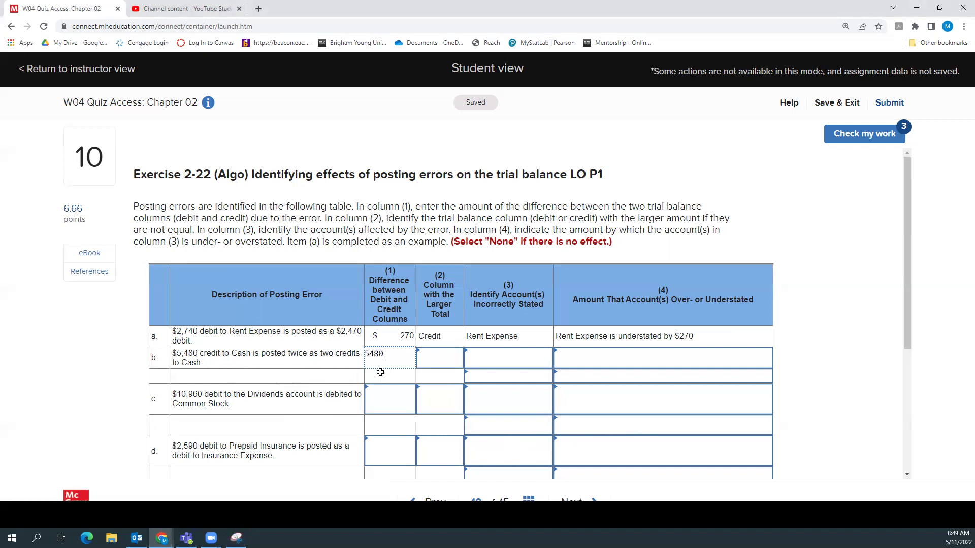
pyautogui.click(447, 363)
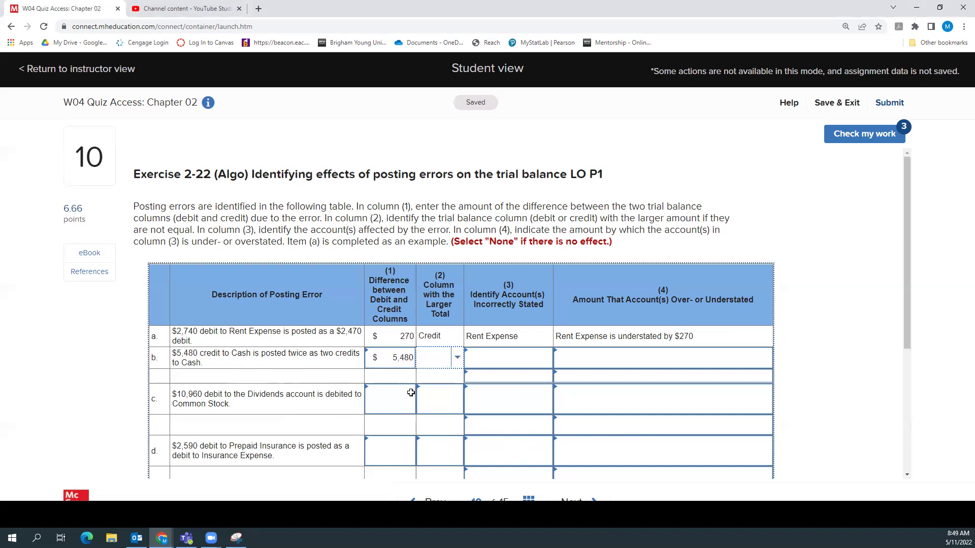
pyautogui.click(457, 358)
pyautogui.click(455, 423)
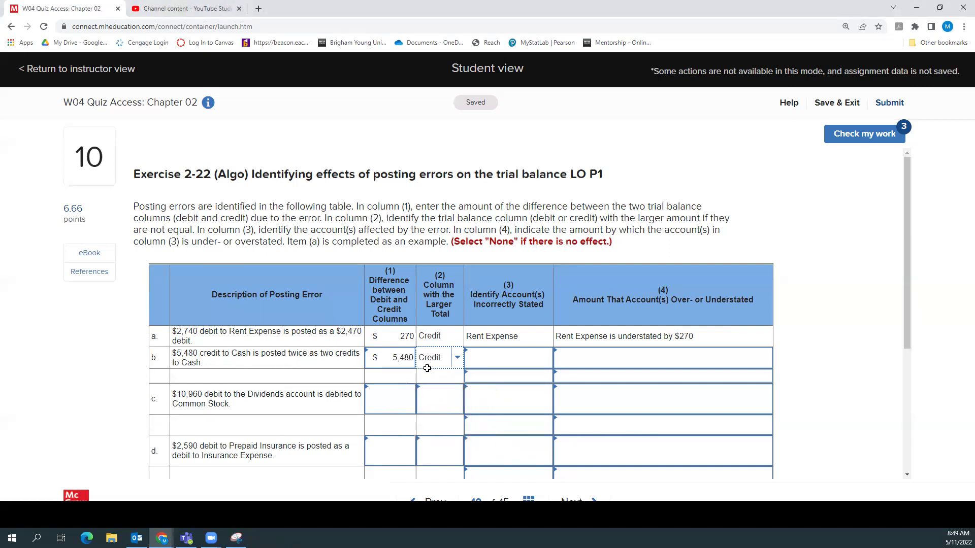
pyautogui.click(494, 361)
pyautogui.click(546, 360)
pyautogui.click(514, 417)
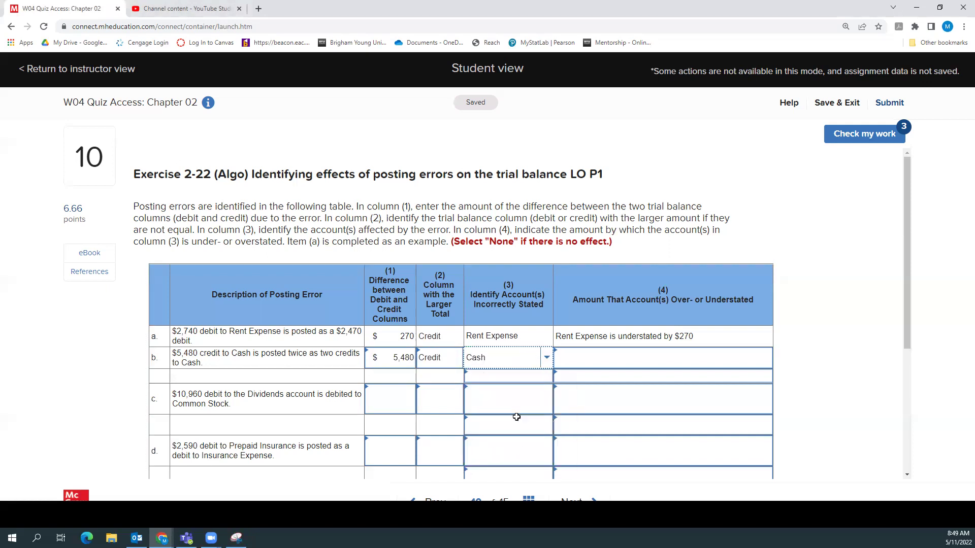
pyautogui.click(606, 358)
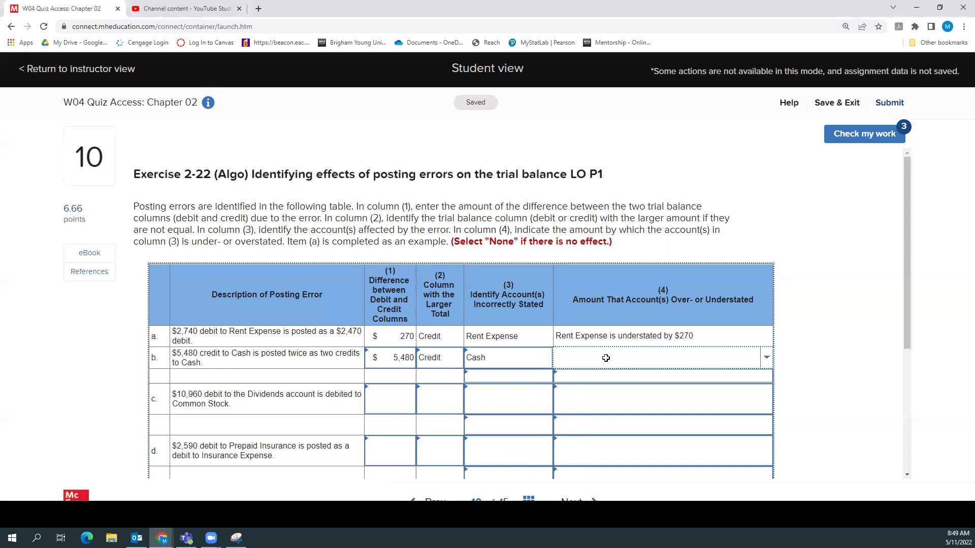
pyautogui.click(767, 358)
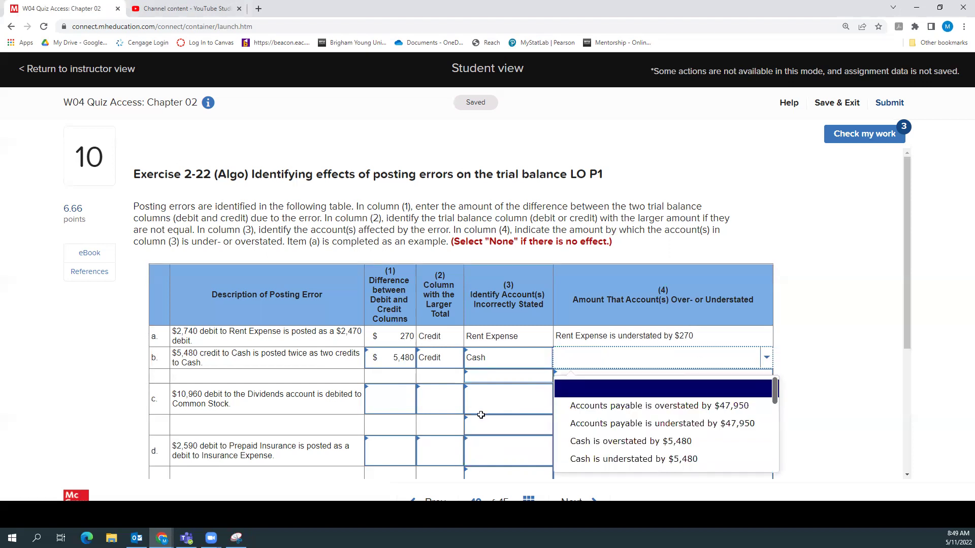
pyautogui.click(631, 460)
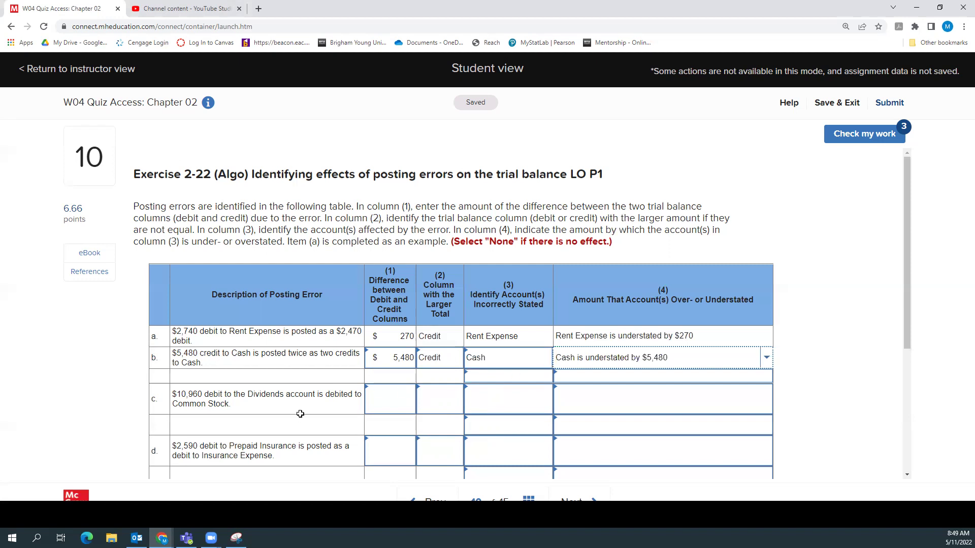
# Step: Set row c's larger-total column to None
pyautogui.scroll(-1, 302, 414)
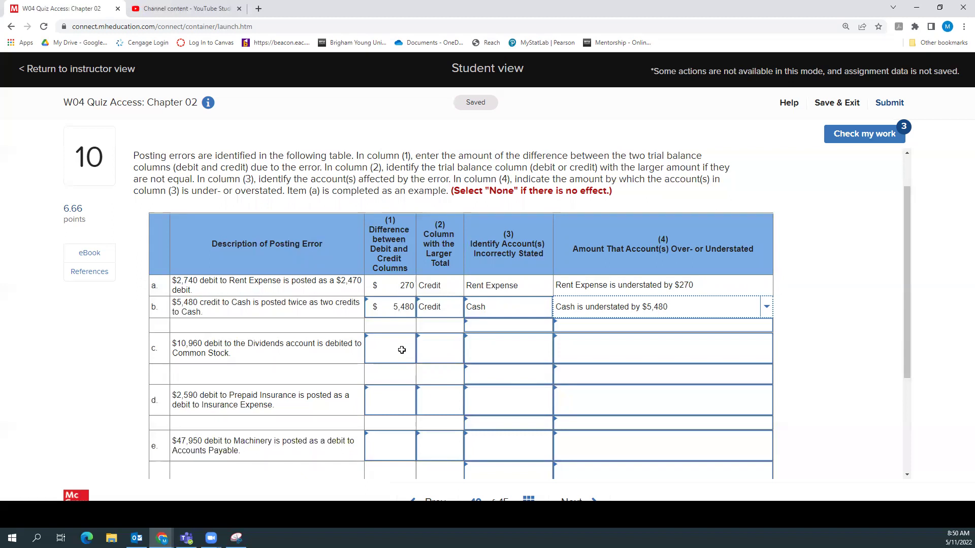
pyautogui.click(438, 350)
pyautogui.click(456, 348)
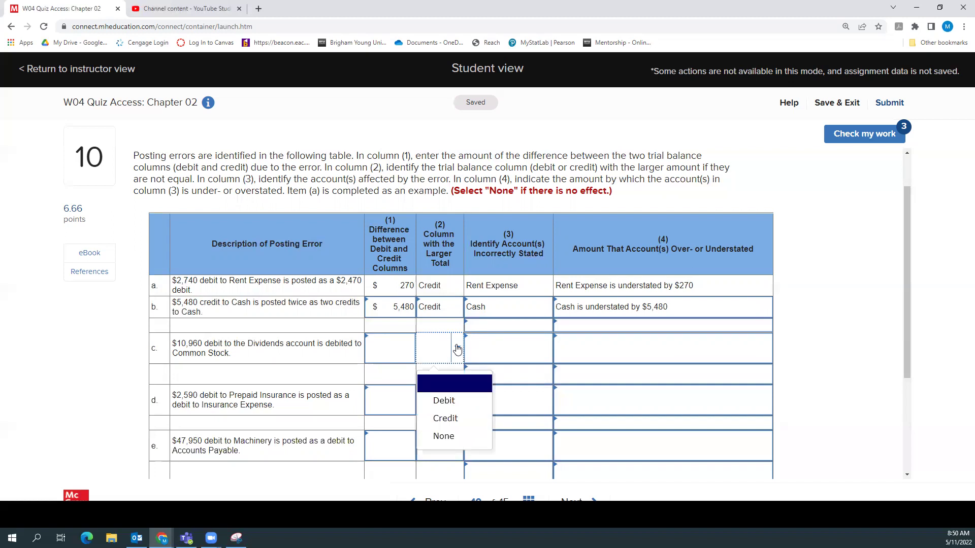
pyautogui.click(444, 436)
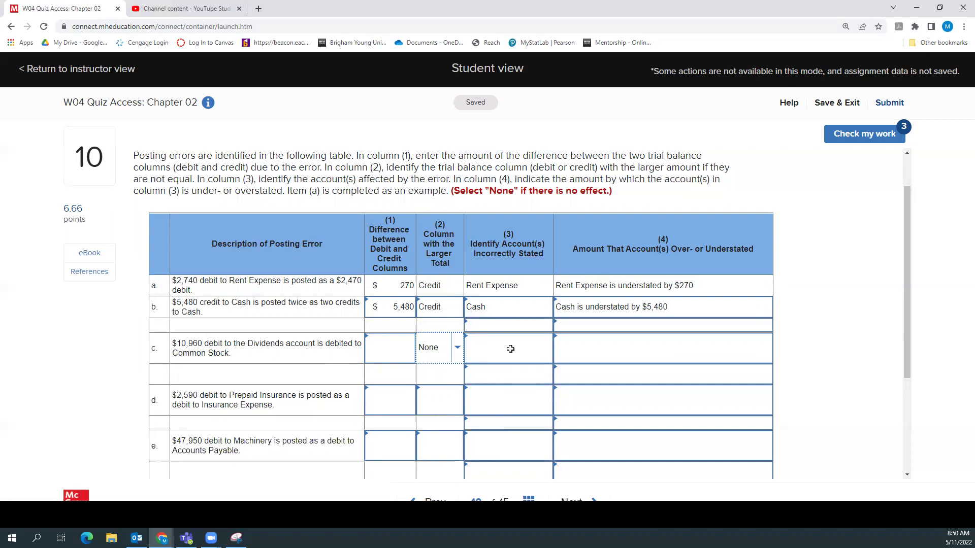
# Step: Select Common stock and Dividends as row c's two affected accounts
pyautogui.click(537, 348)
pyautogui.click(538, 348)
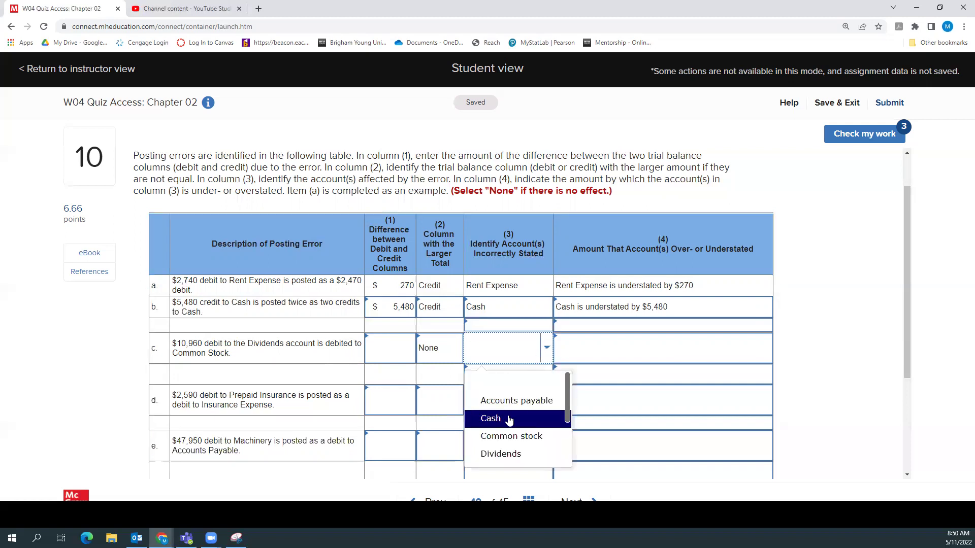
pyautogui.click(504, 436)
pyautogui.click(526, 374)
pyautogui.click(547, 375)
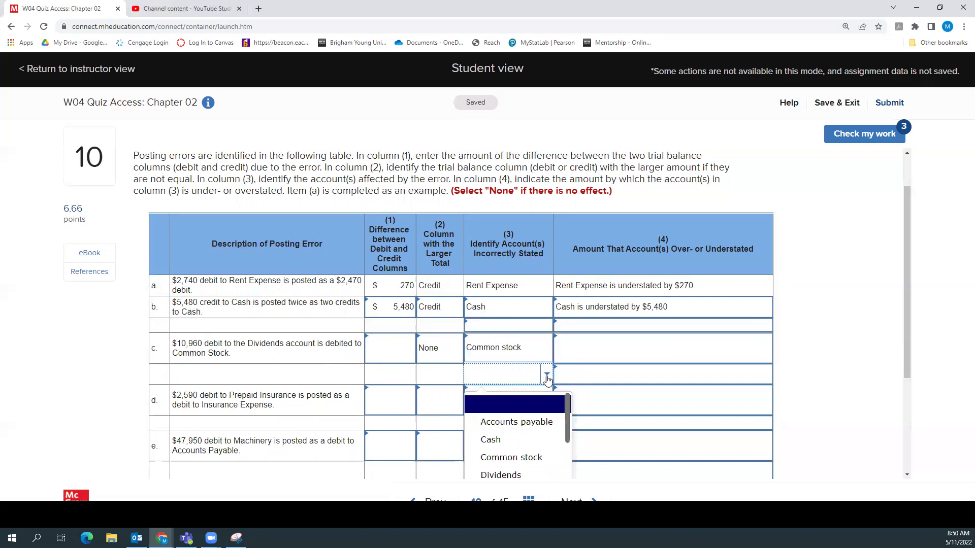
pyautogui.click(502, 475)
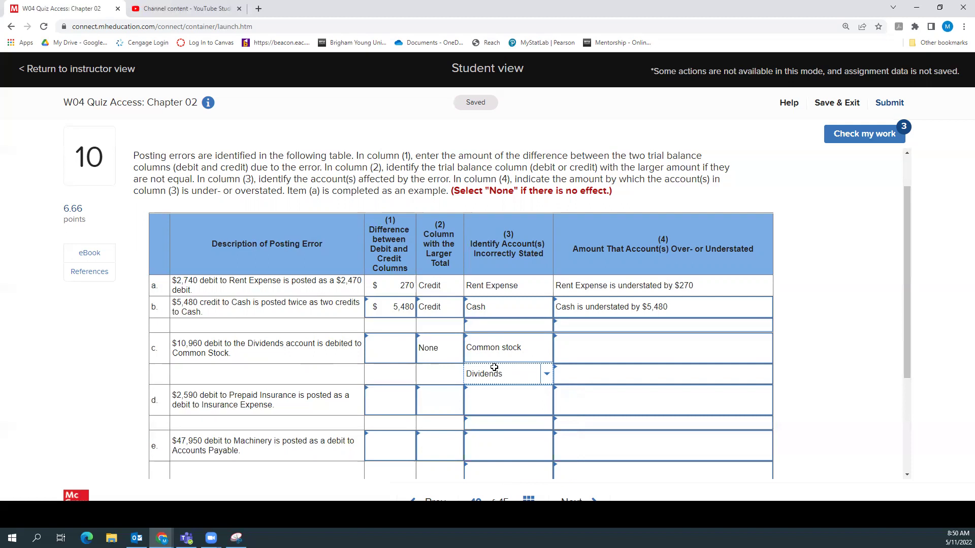
# Step: Choose 'Common stock is understated by $10,960' and 'Dividends is understated by $10,960' for row c
pyautogui.click(619, 349)
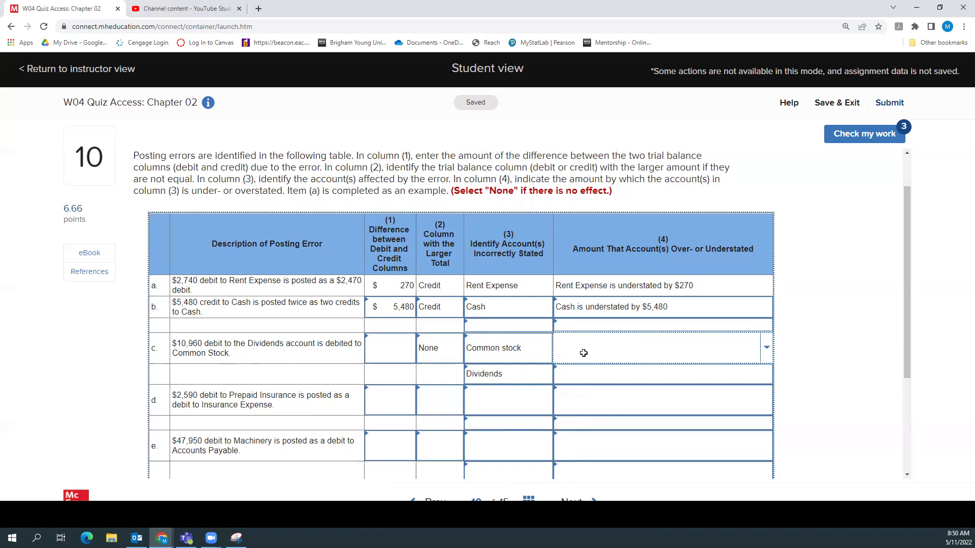
pyautogui.click(767, 349)
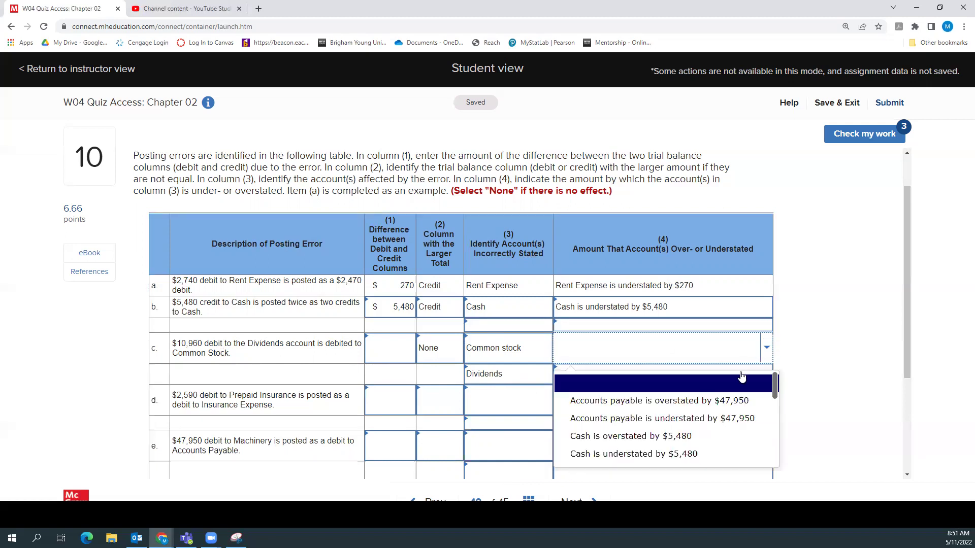
pyautogui.scroll(-2, 730, 409)
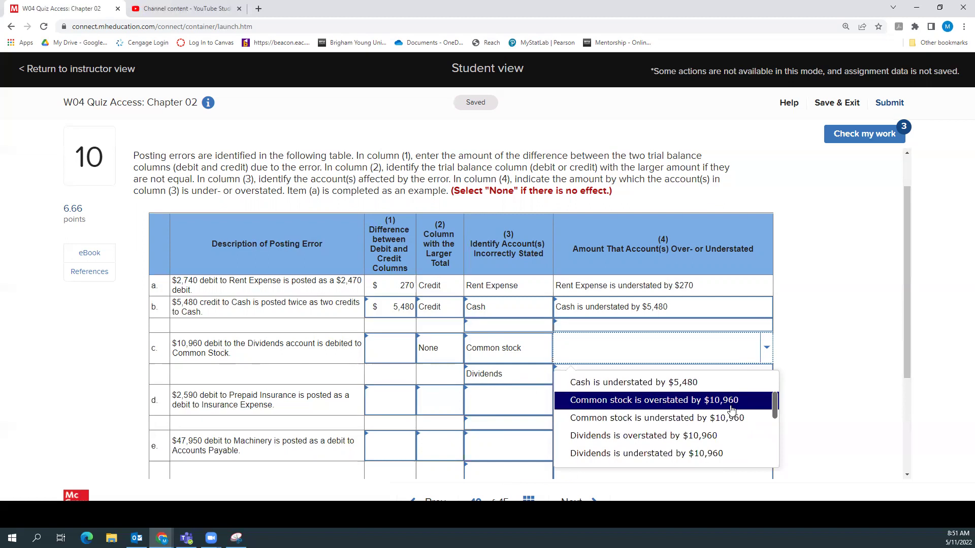
pyautogui.click(693, 420)
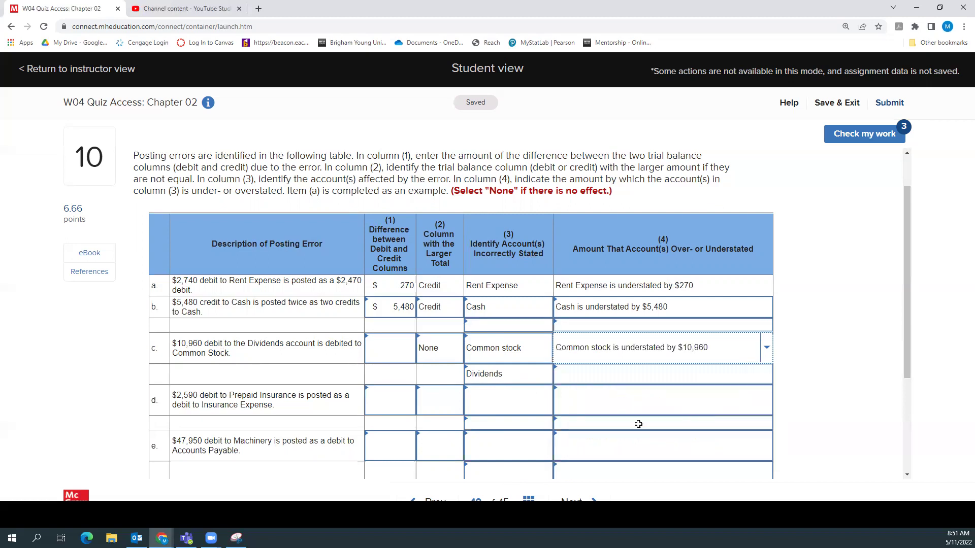
pyautogui.click(607, 373)
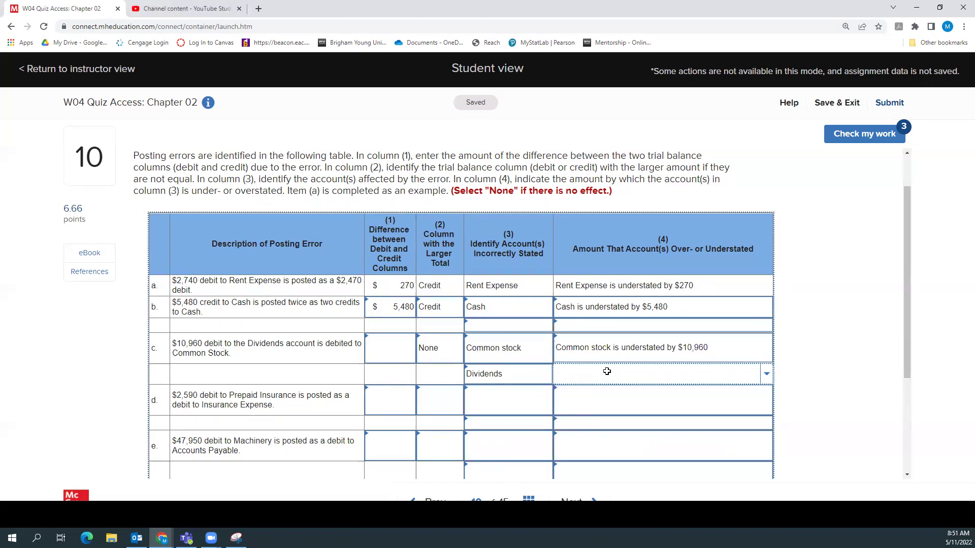
pyautogui.click(767, 376)
pyautogui.scroll(-3, 674, 430)
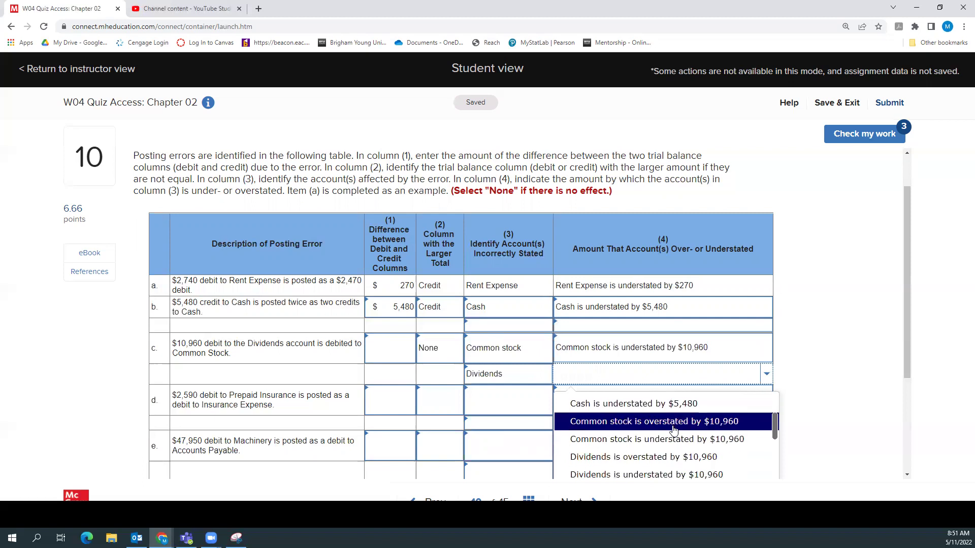
pyautogui.click(668, 475)
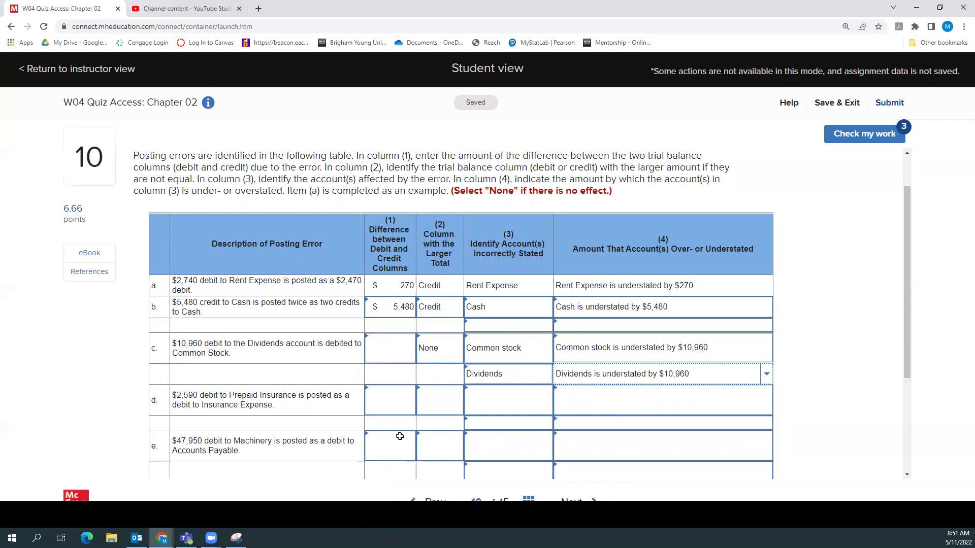
# Step: Set row d's larger-total column to None, correcting an initial Debit choice
pyautogui.scroll(-1, 310, 292)
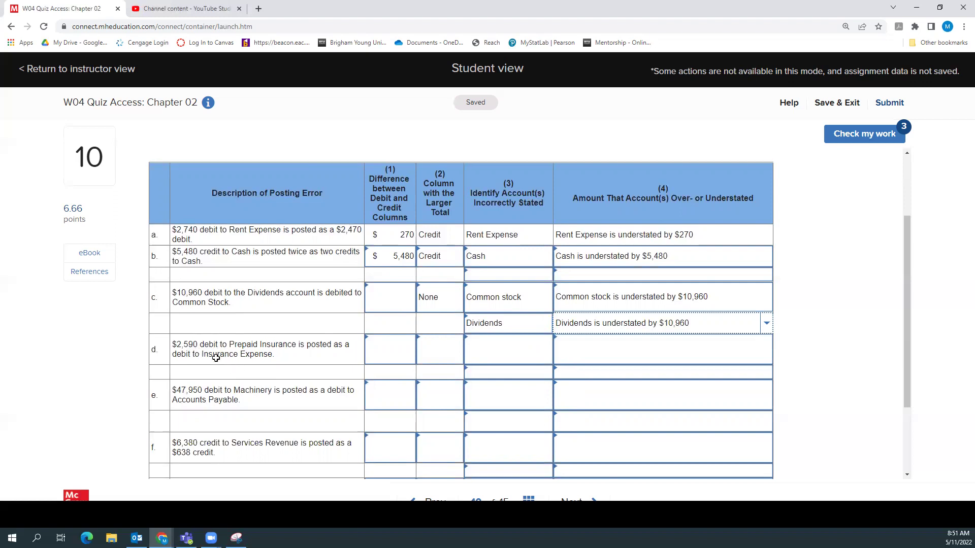
pyautogui.click(442, 353)
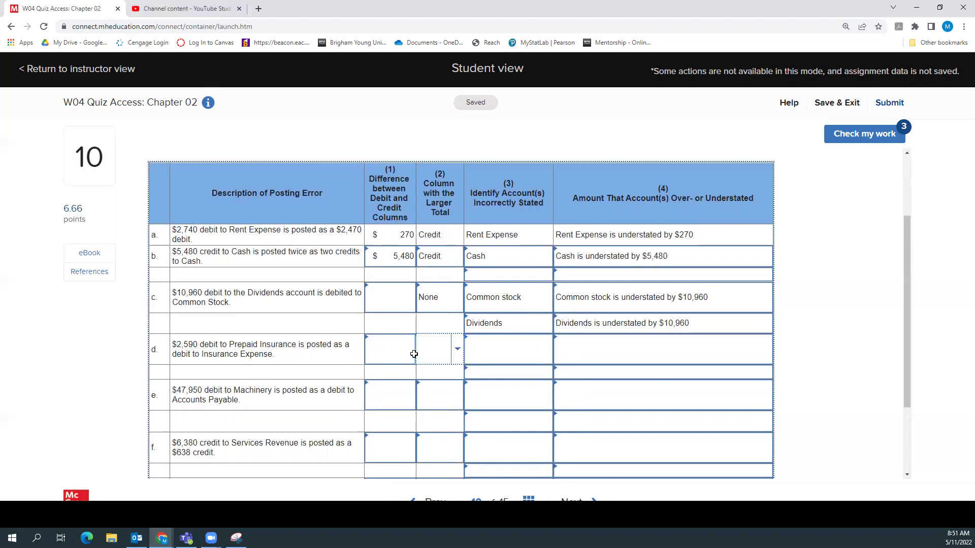
pyautogui.click(458, 349)
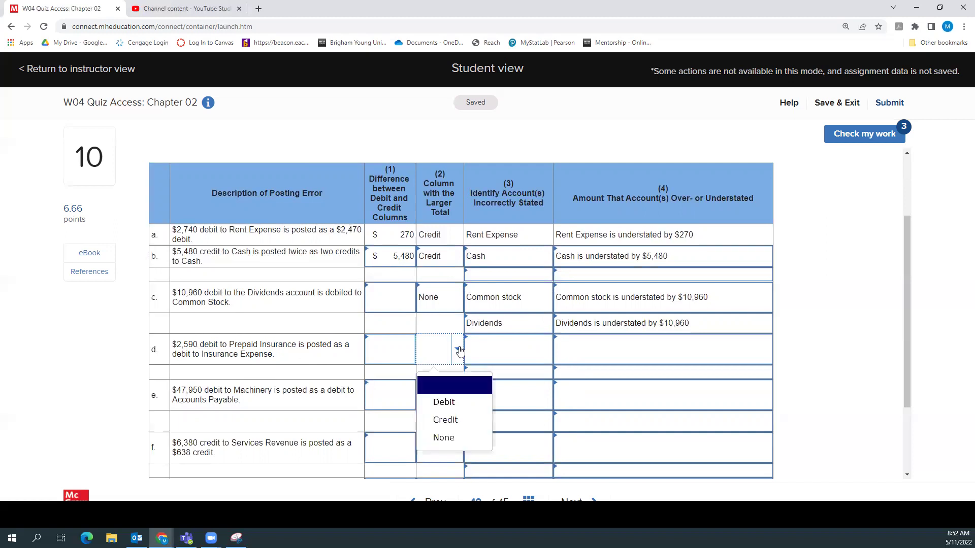
pyautogui.click(443, 401)
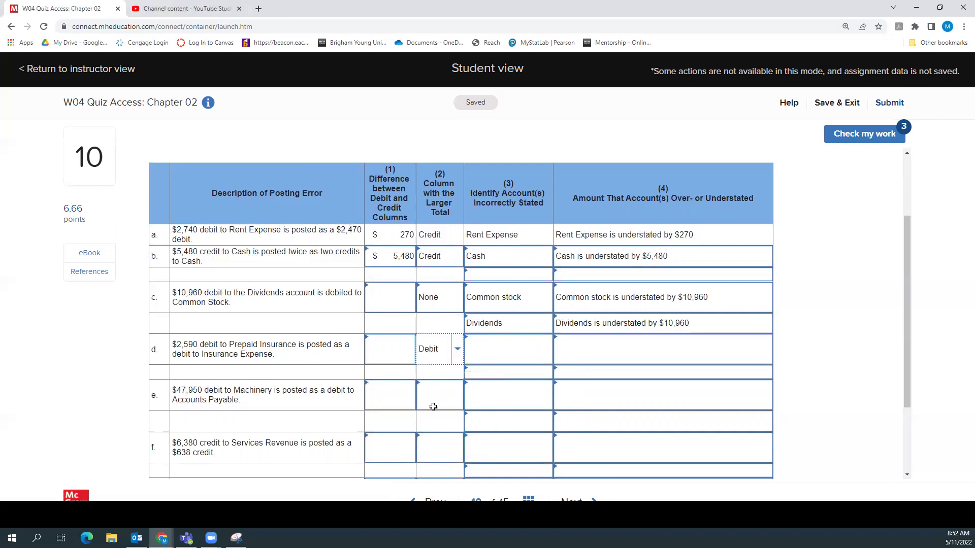
pyautogui.click(458, 361)
pyautogui.click(444, 437)
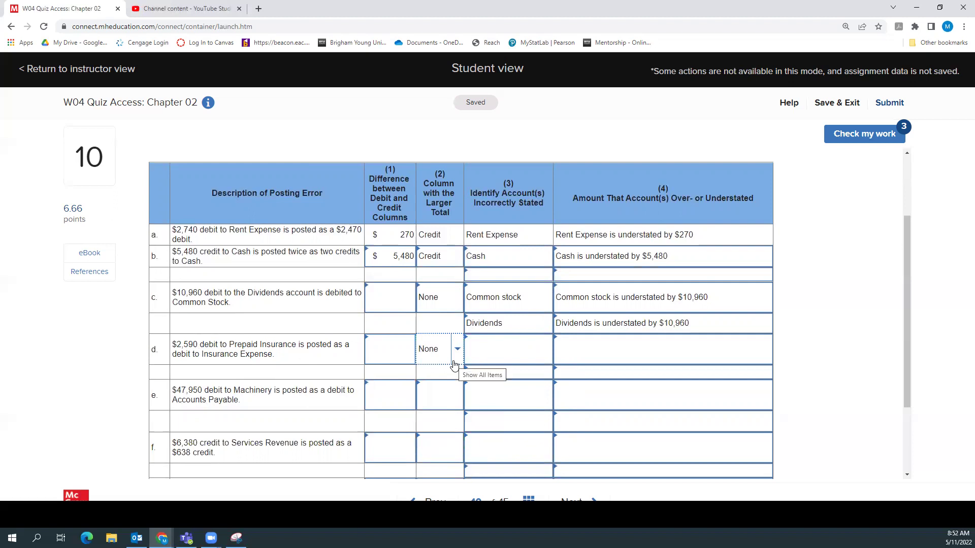
# Step: Select Prepaid insurance and Insurance expense as row d's affected accounts
pyautogui.click(511, 349)
pyautogui.click(546, 349)
pyautogui.scroll(-2, 518, 421)
pyautogui.click(517, 438)
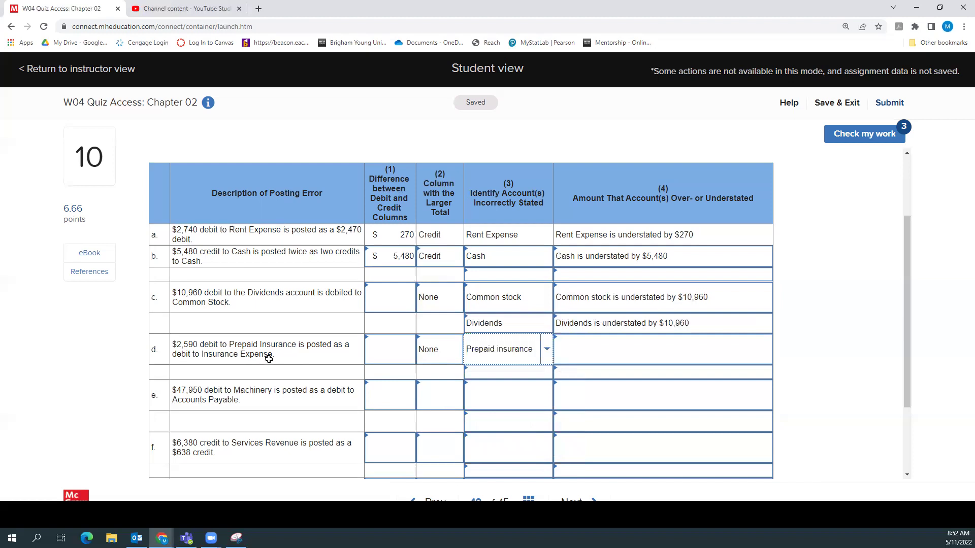
pyautogui.click(511, 377)
pyautogui.click(547, 373)
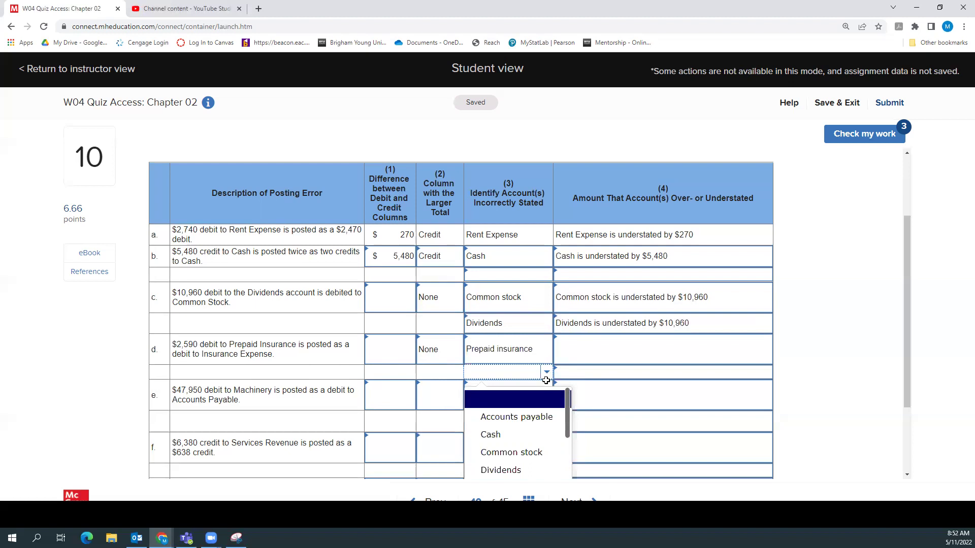
pyautogui.scroll(-2, 540, 426)
pyautogui.scroll(-1, 541, 425)
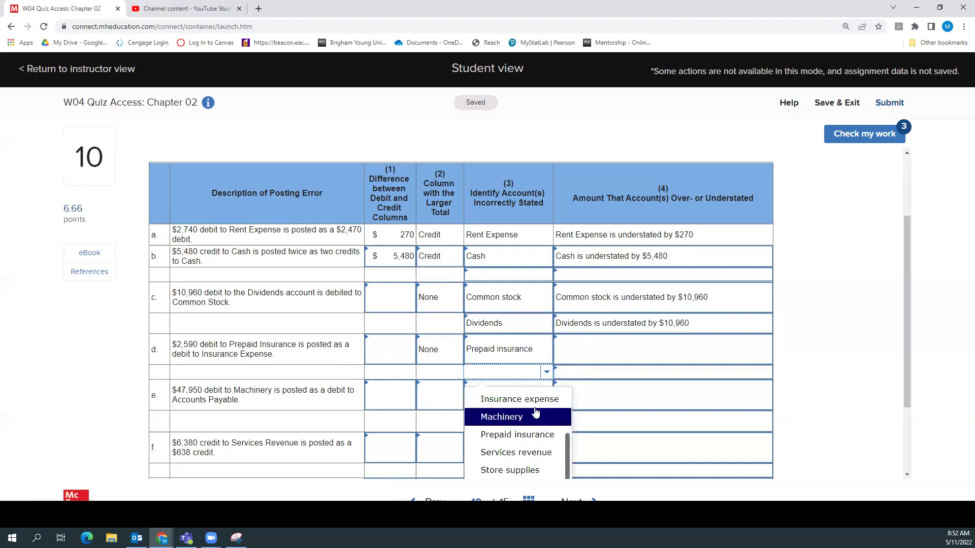
pyautogui.click(534, 400)
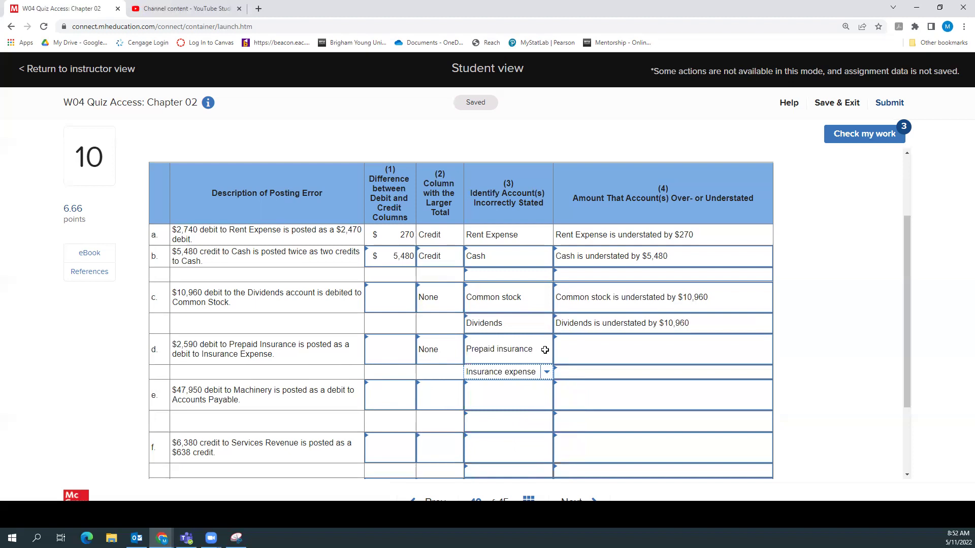
pyautogui.click(582, 350)
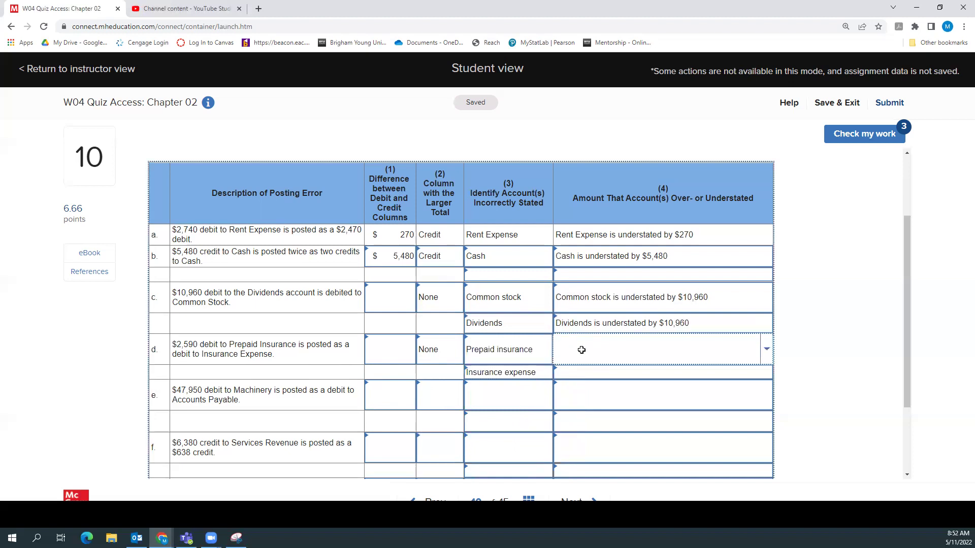
# Step: Choose 'Prepaid insurance is understated by $2,590' and 'Insurance expense is overstated by $2,590' for row d
pyautogui.click(767, 350)
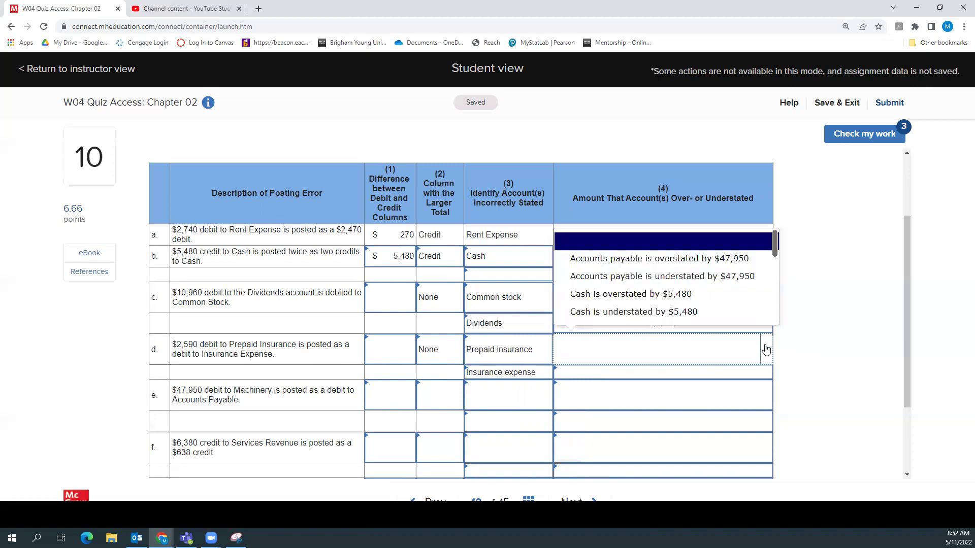
pyautogui.scroll(-2, 734, 311)
pyautogui.scroll(-5, 729, 311)
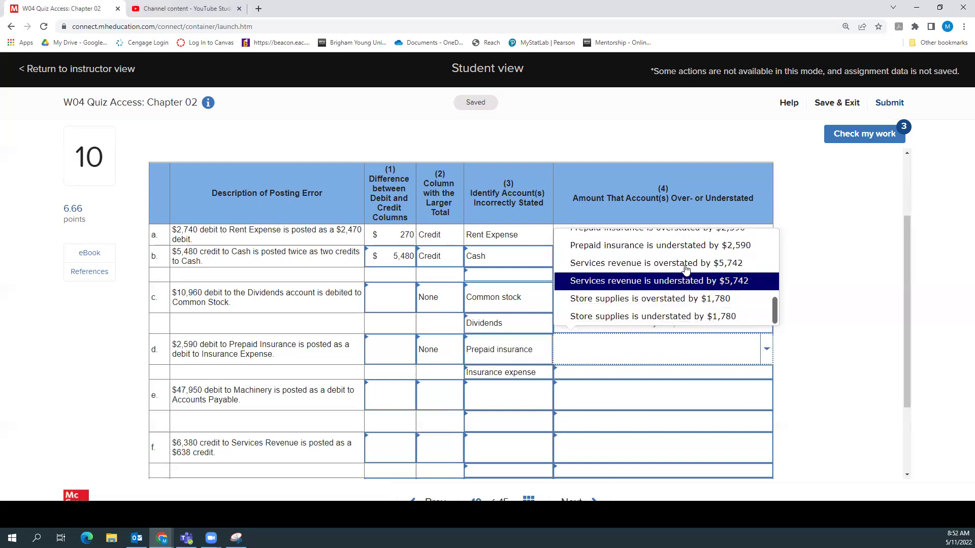
pyautogui.click(682, 247)
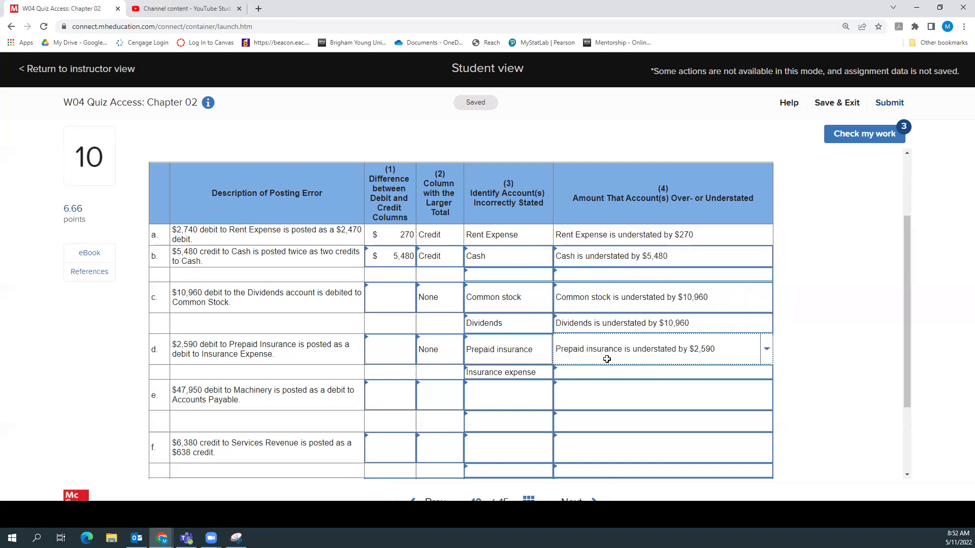
pyautogui.click(573, 374)
pyautogui.click(767, 374)
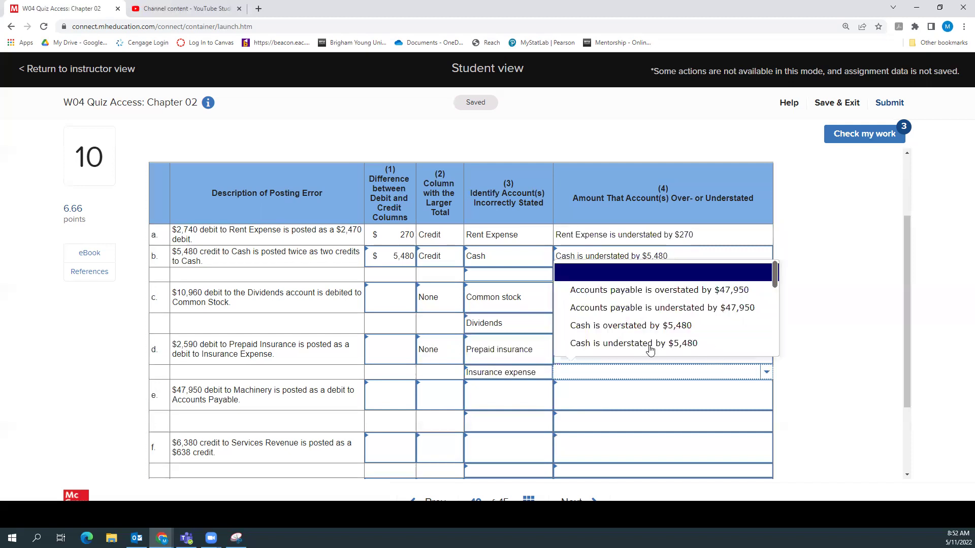
pyautogui.scroll(-1, 619, 330)
pyautogui.scroll(-1, 619, 330)
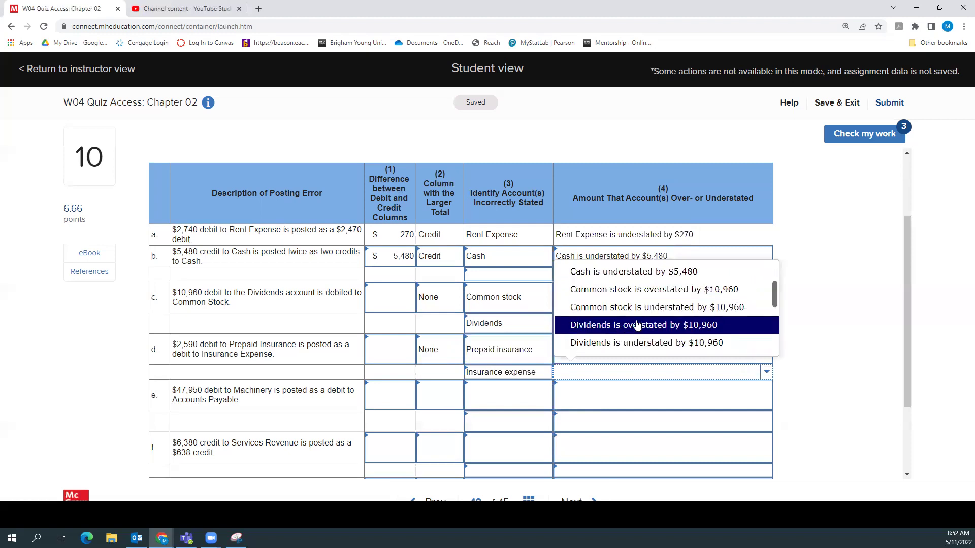
pyautogui.scroll(-3, 638, 325)
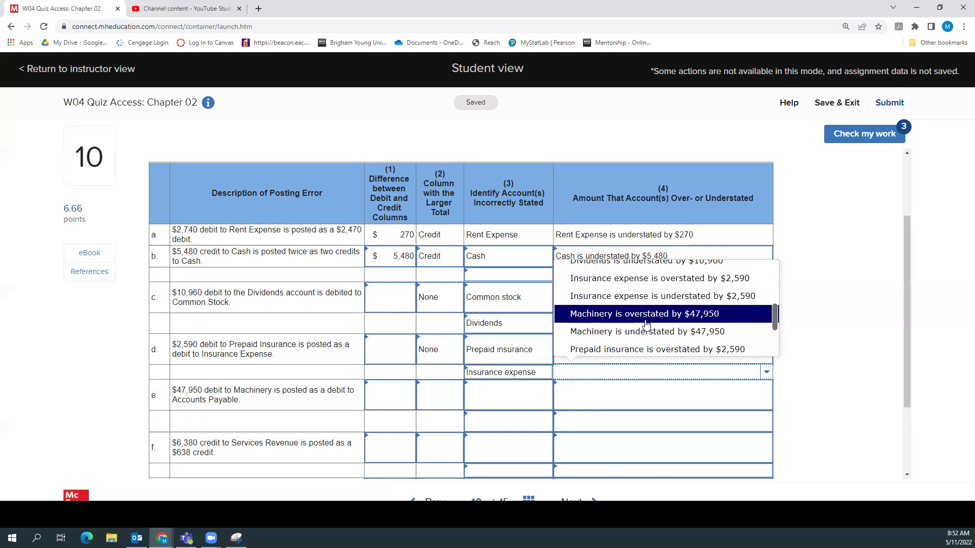
pyautogui.click(673, 280)
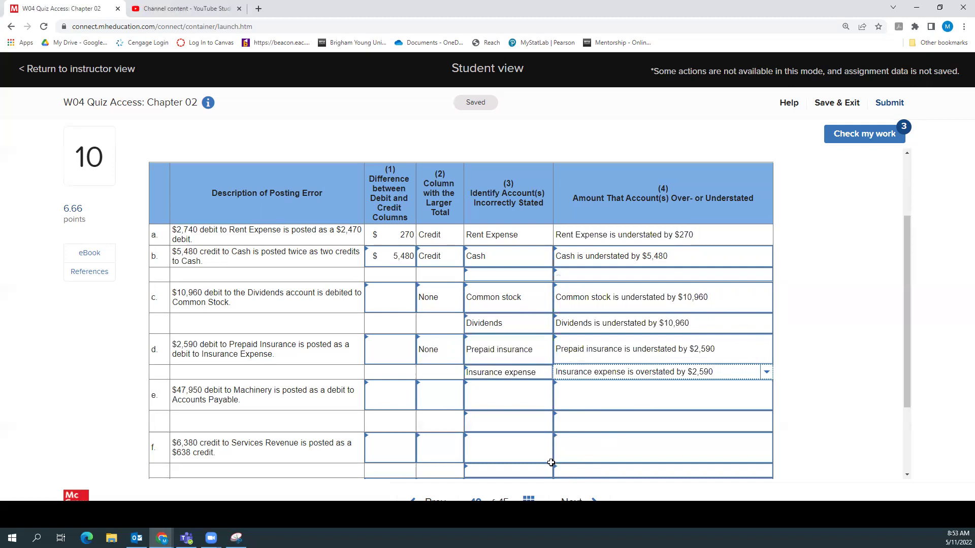
# Step: Set row e's larger-total column to None
pyautogui.scroll(-2, 473, 404)
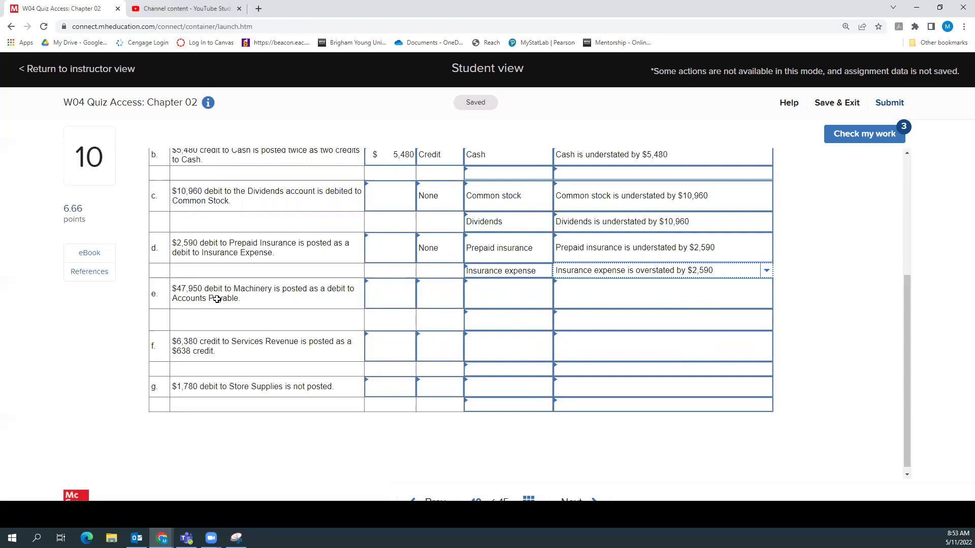
pyautogui.click(428, 299)
pyautogui.click(453, 303)
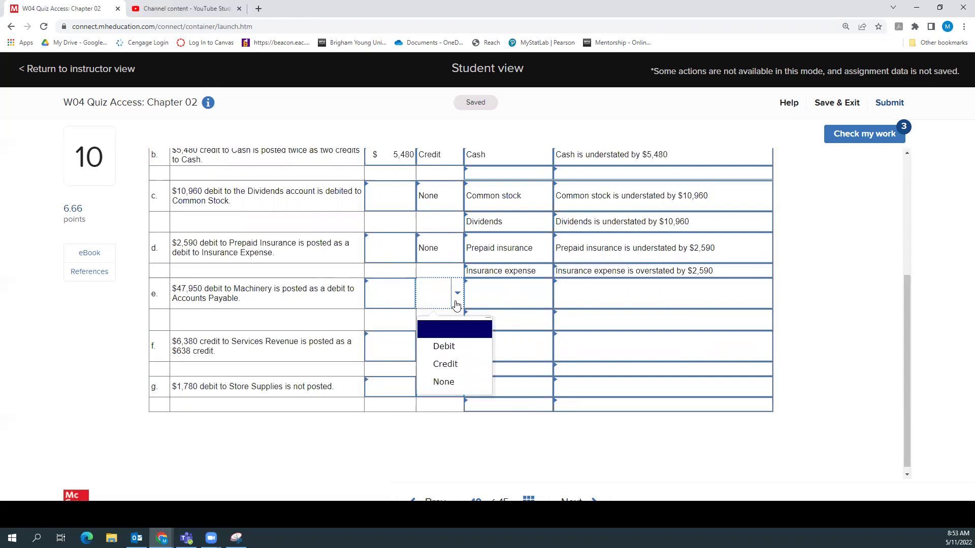
pyautogui.click(449, 382)
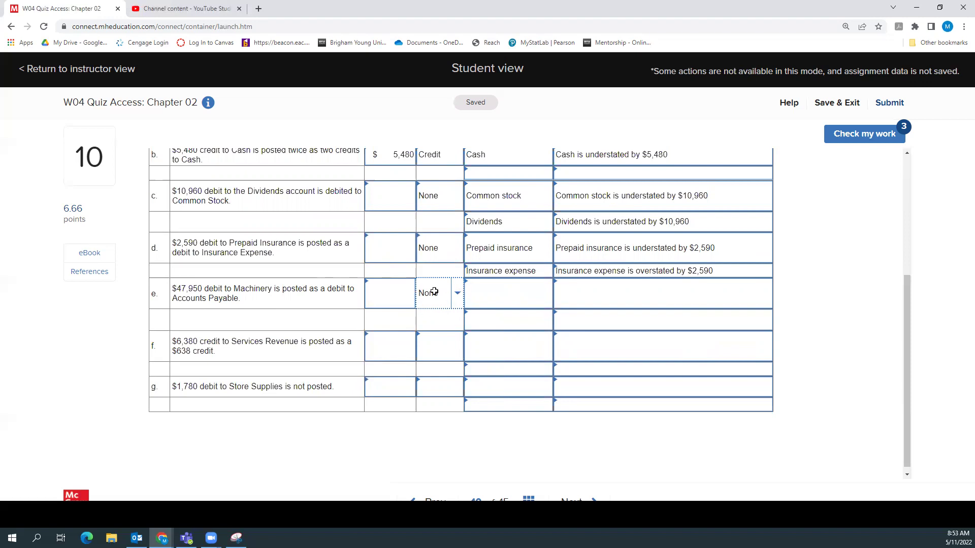
# Step: Select Machinery and Accounts payable as row e's affected accounts
pyautogui.click(504, 297)
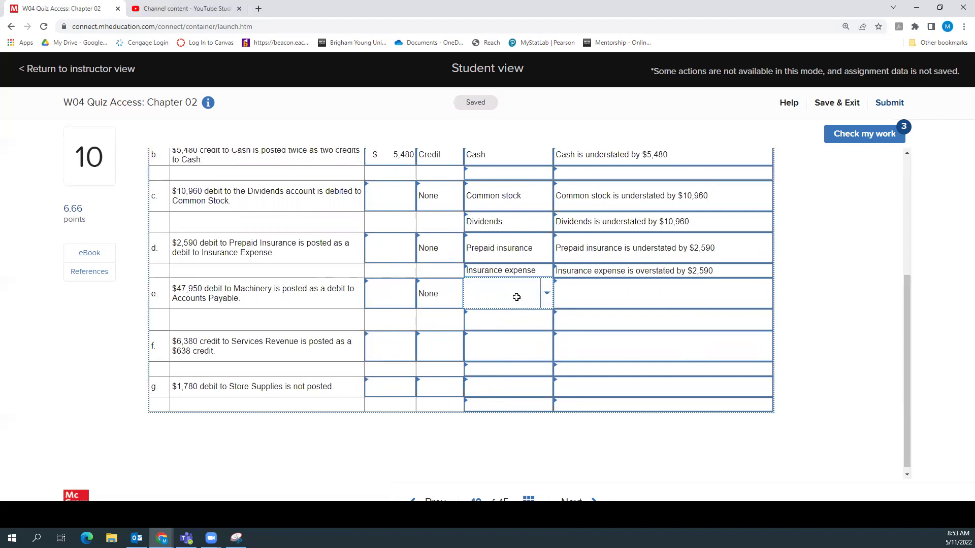
pyautogui.click(547, 293)
pyautogui.click(503, 363)
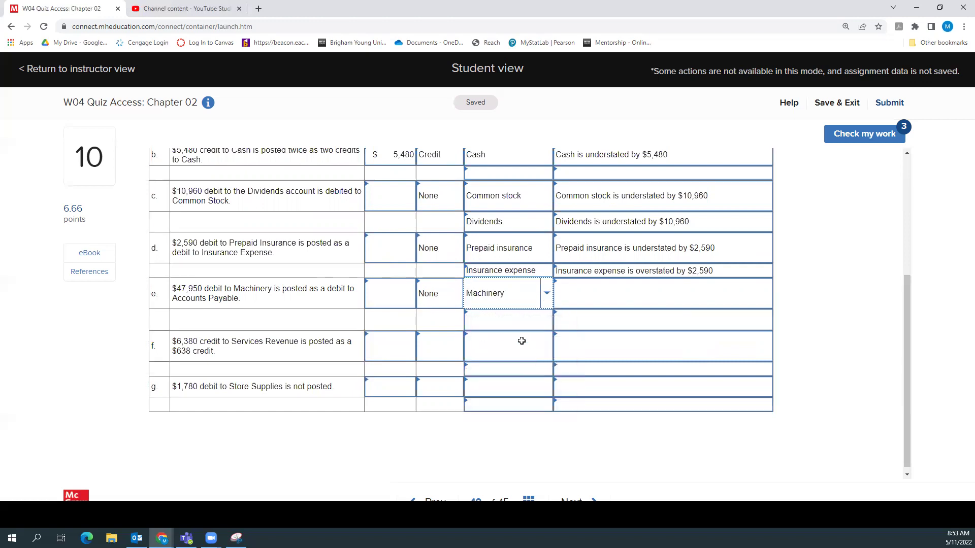
pyautogui.click(512, 324)
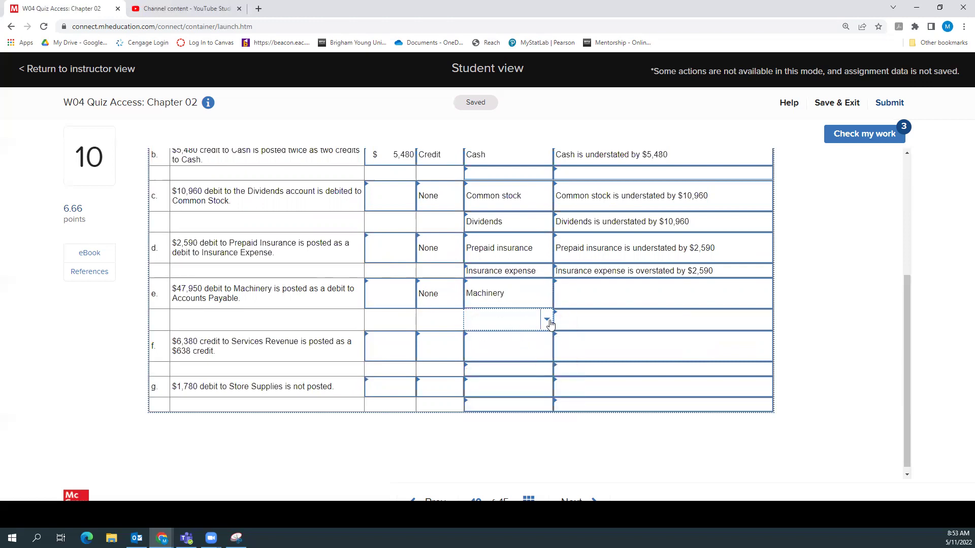
pyautogui.click(546, 320)
pyautogui.click(518, 234)
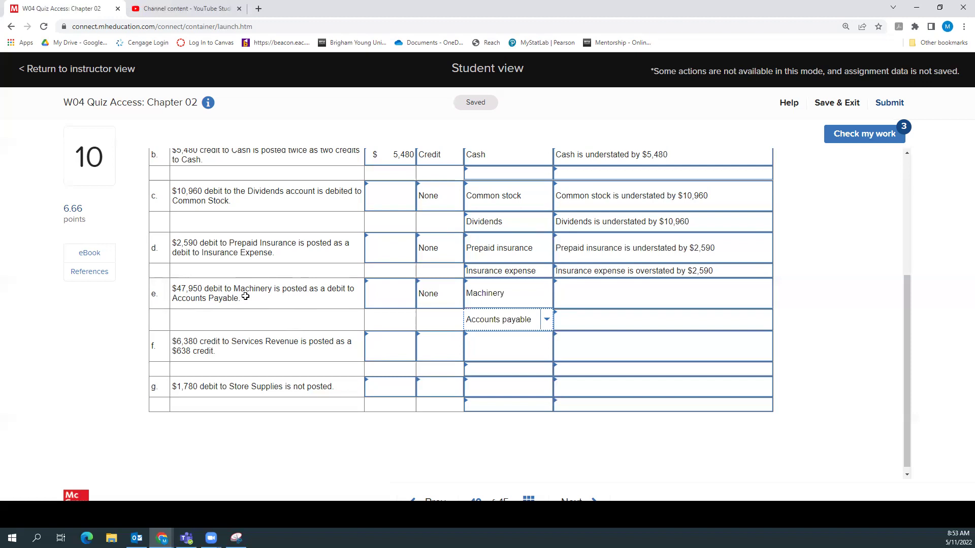
# Step: Choose 'Machinery is understated by $47,950' and 'Accounts payable is understated by $47,950' for row e
pyautogui.click(602, 297)
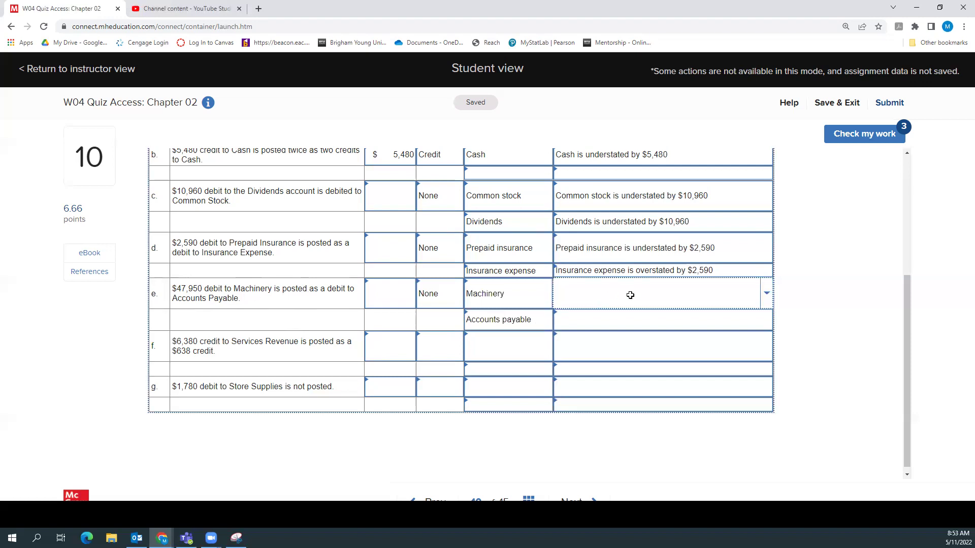
pyautogui.click(768, 300)
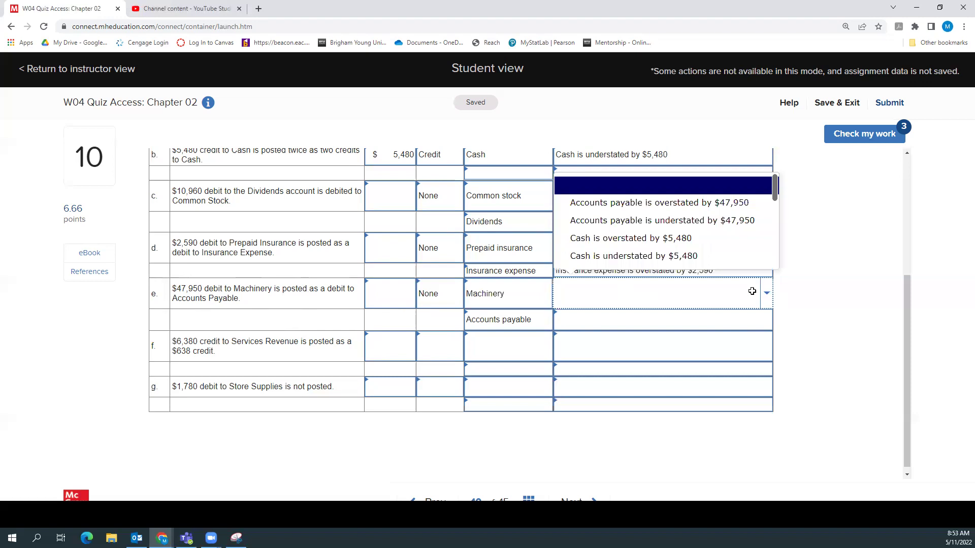
pyautogui.scroll(-3, 733, 242)
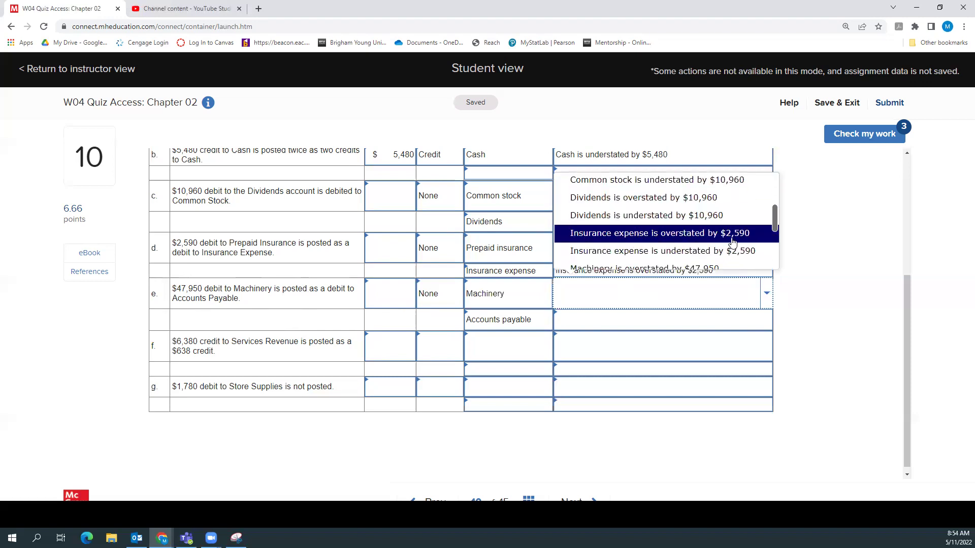
pyautogui.scroll(-2, 734, 241)
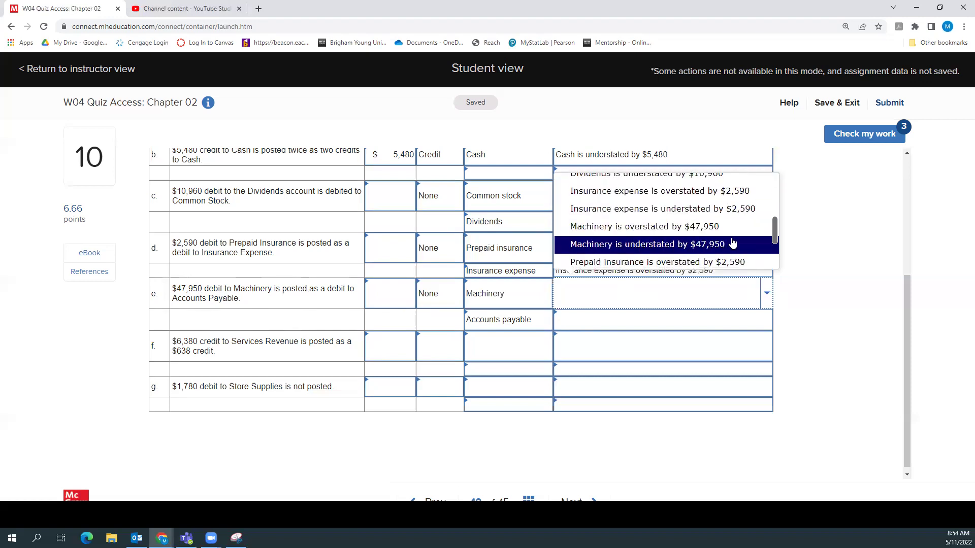
pyautogui.click(680, 246)
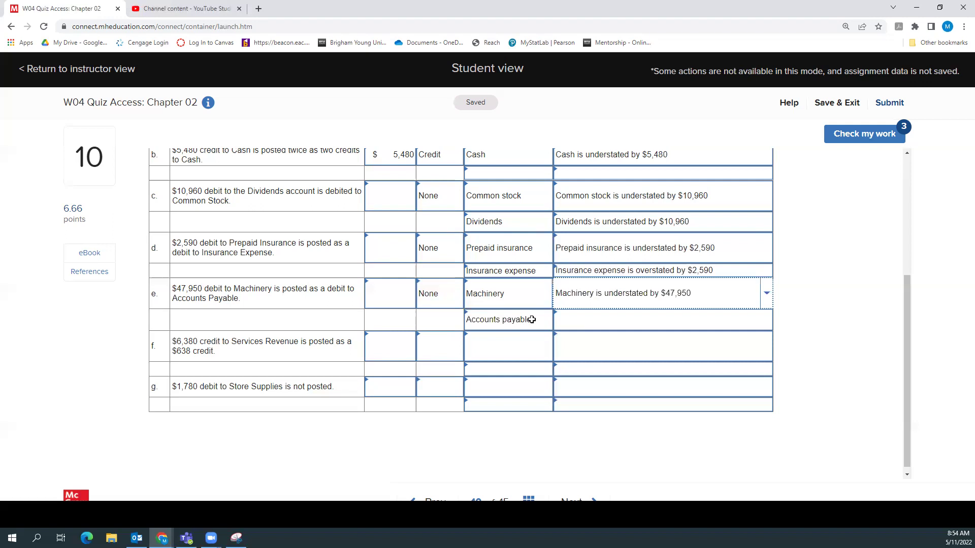
pyautogui.click(619, 322)
pyautogui.click(766, 322)
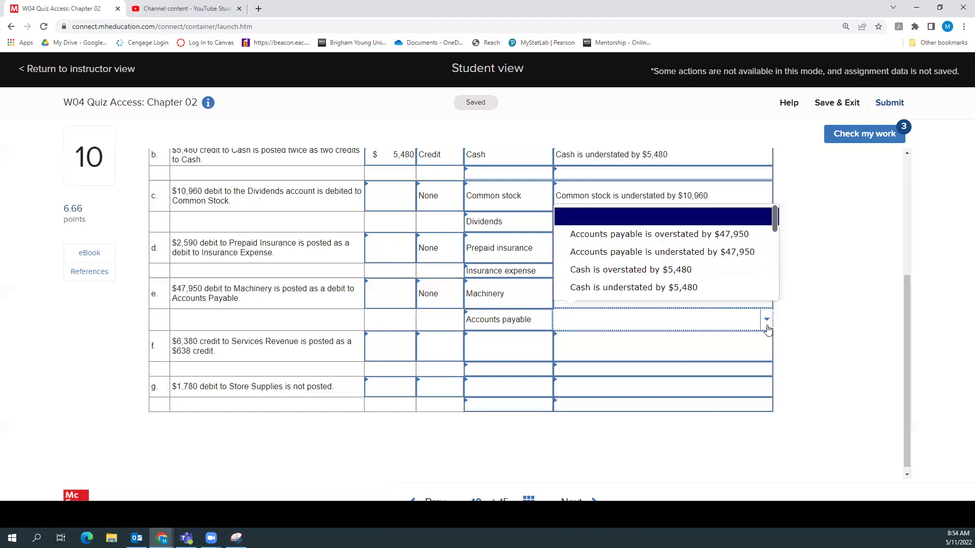
pyautogui.click(667, 253)
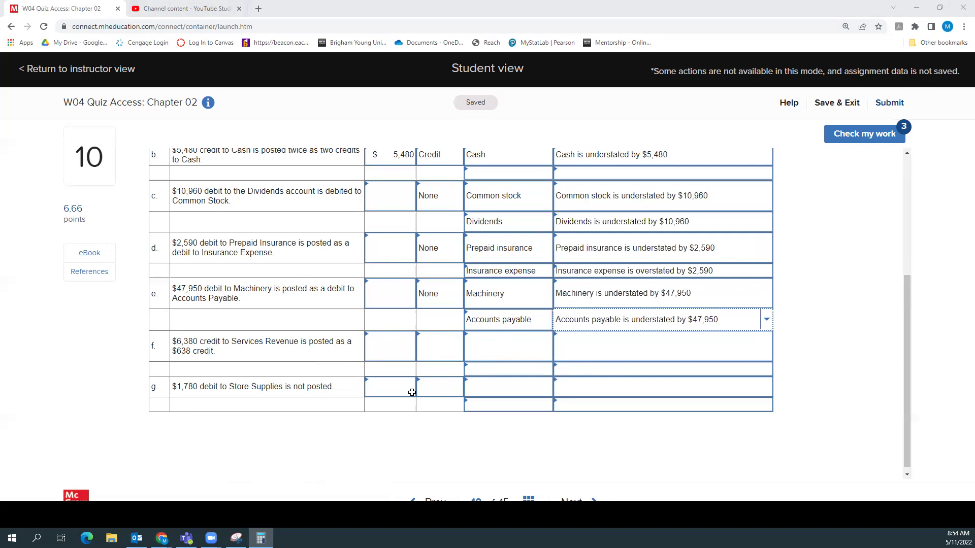
# Step: Enter a 5742 difference for row f and set its larger total to Debit
pyautogui.click(389, 351)
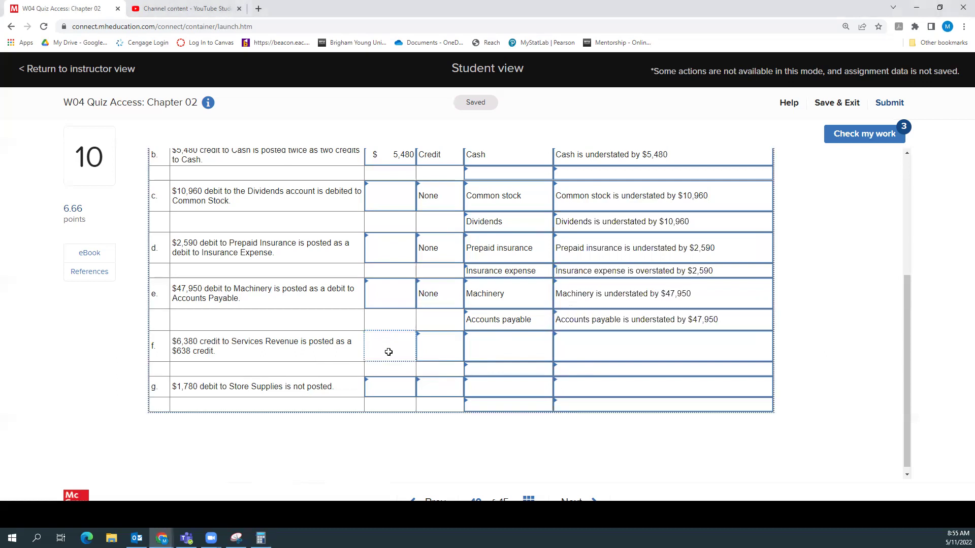
pyautogui.write('5742')
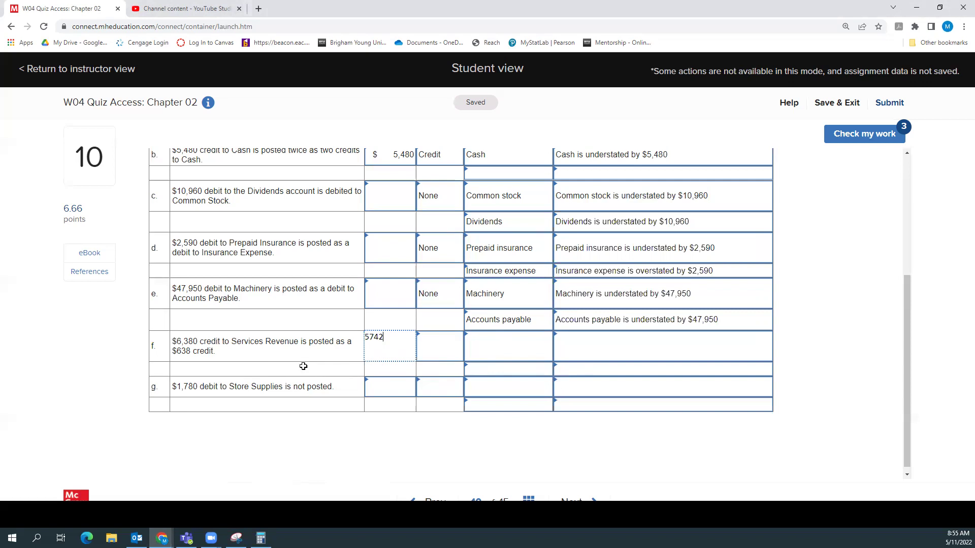
pyautogui.press('Return')
pyautogui.scroll(3, 442, 356)
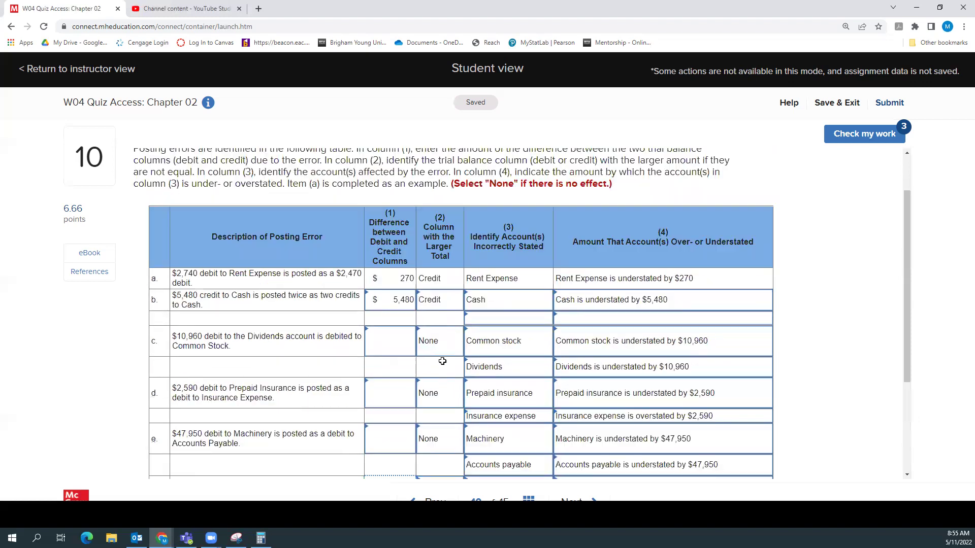
pyautogui.scroll(-3, 460, 335)
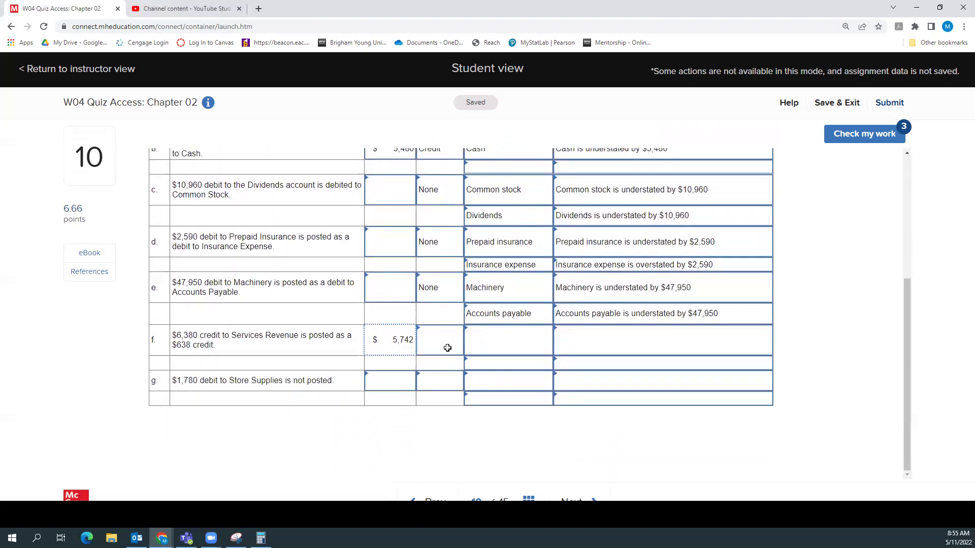
pyautogui.click(447, 343)
pyautogui.click(456, 341)
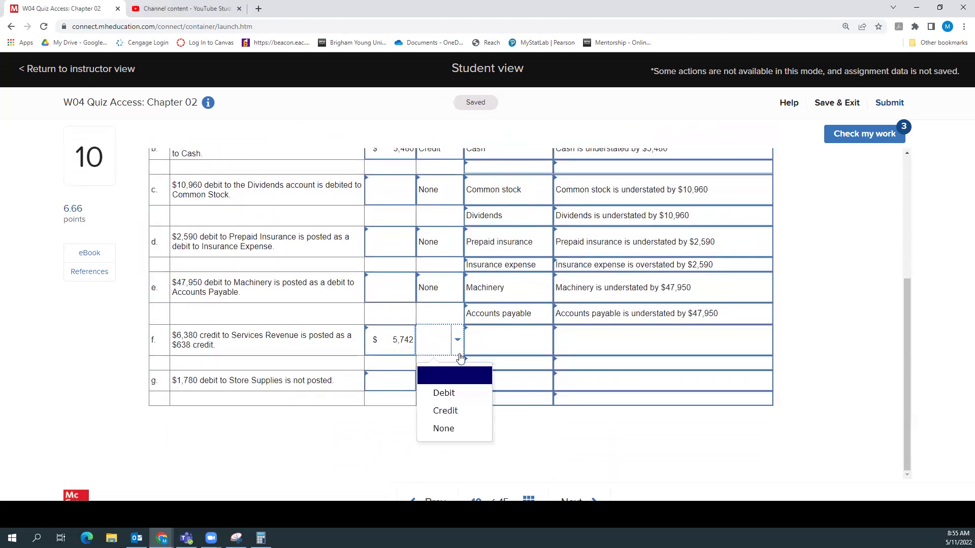
pyautogui.click(444, 393)
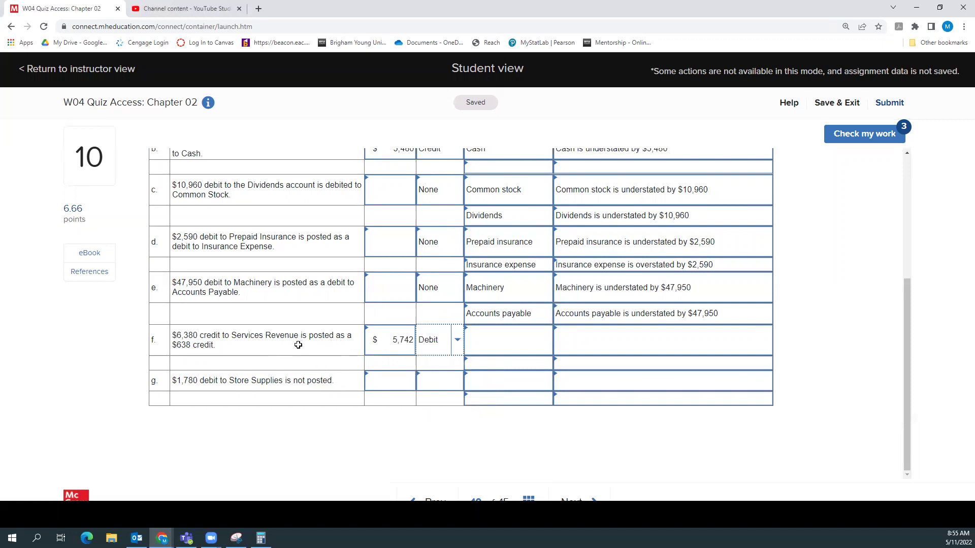
# Step: Choose Services revenue as row f's account, explained as 'Services revenue is understated by $5,742'
pyautogui.click(534, 337)
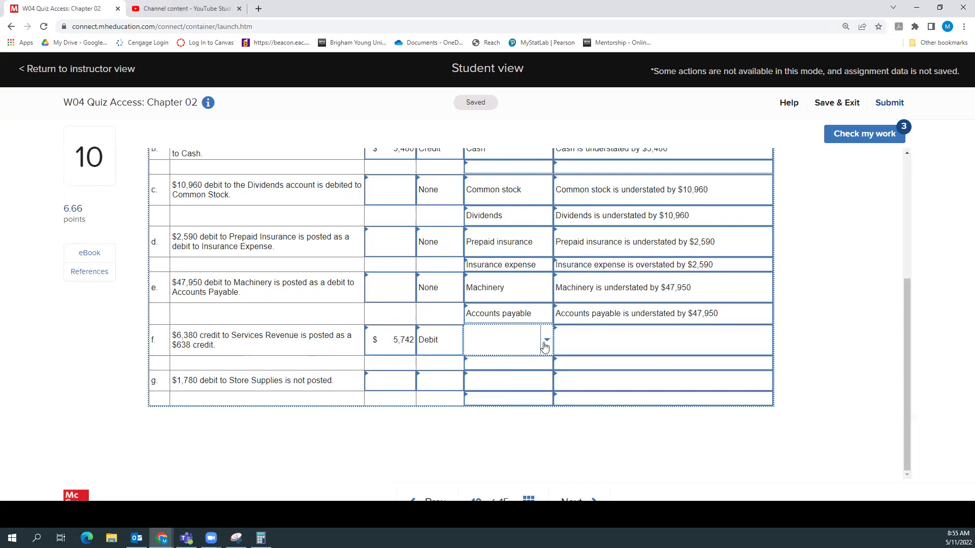
pyautogui.click(545, 345)
pyautogui.scroll(-3, 541, 305)
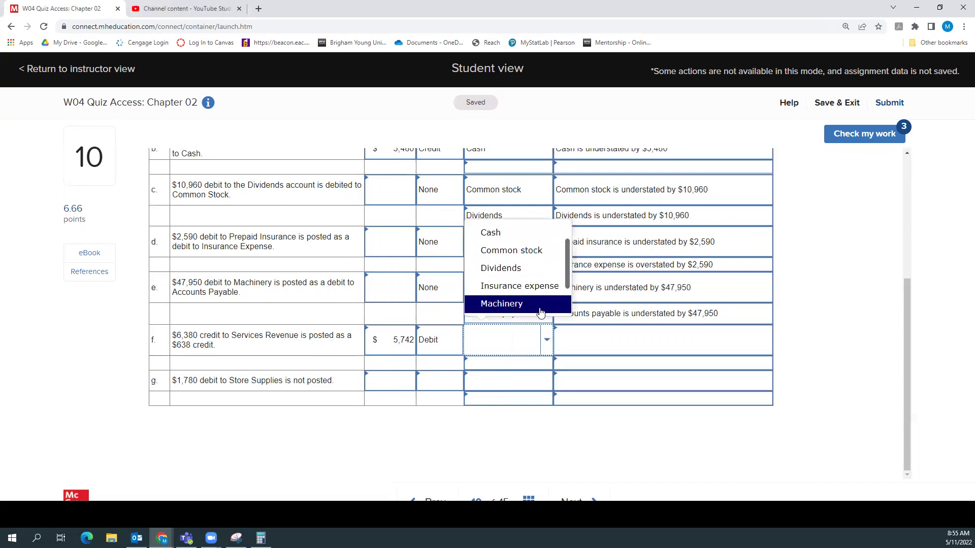
pyautogui.click(530, 286)
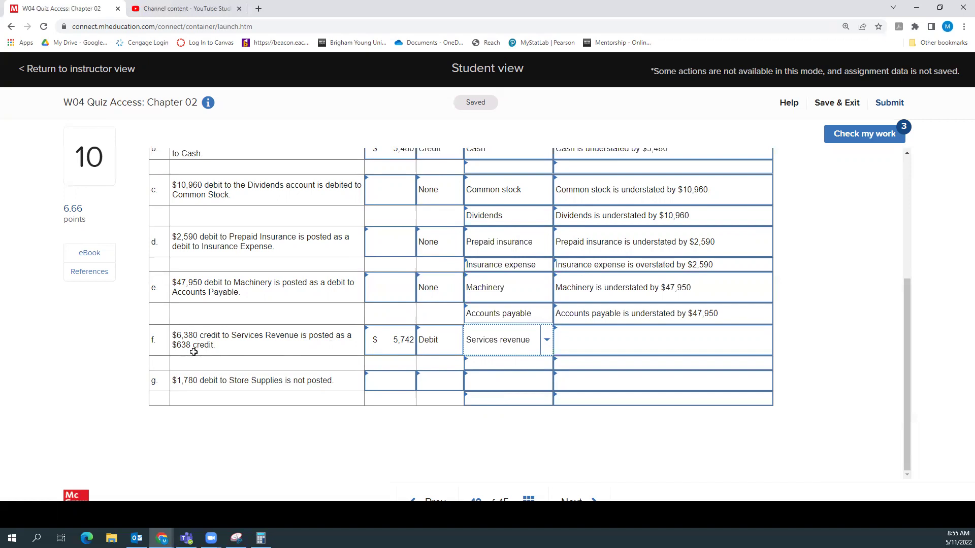
pyautogui.click(605, 346)
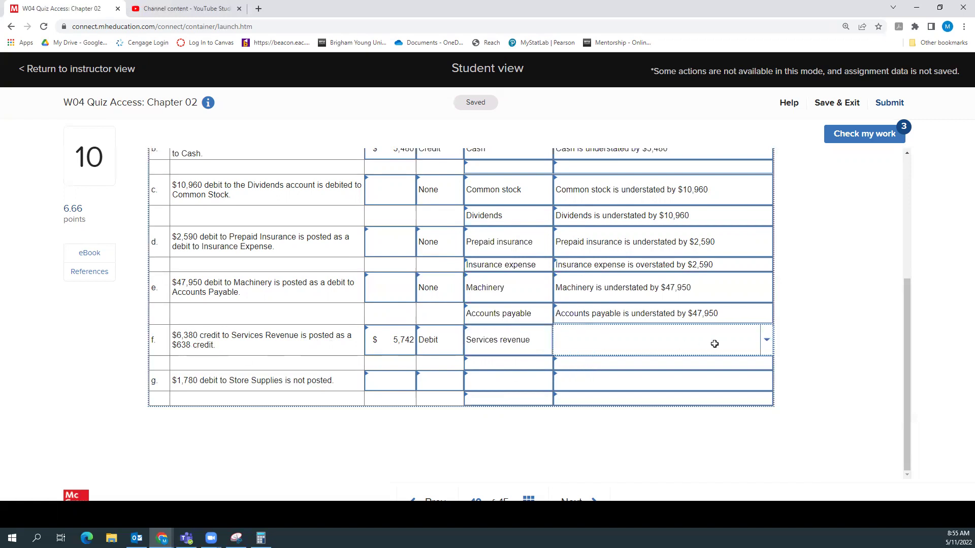
pyautogui.click(766, 346)
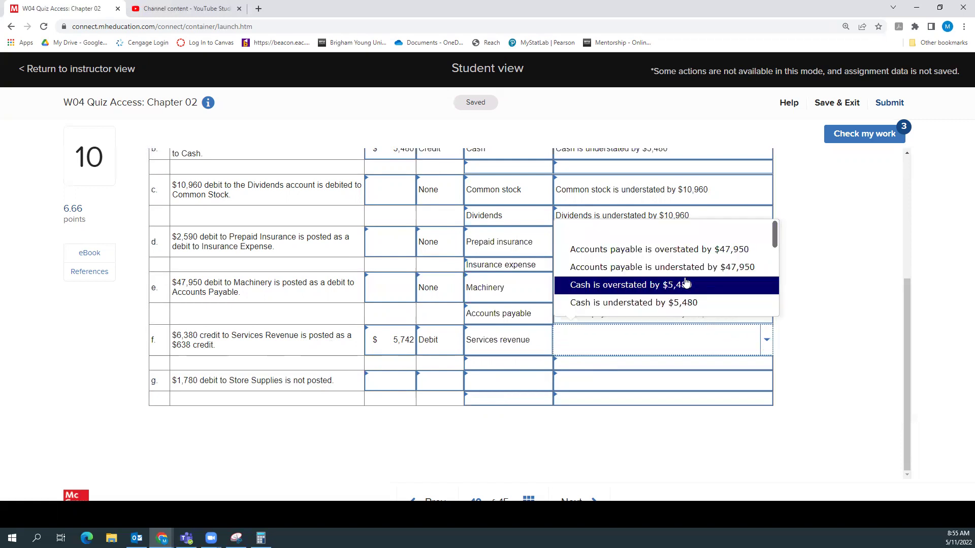
pyautogui.scroll(-2, 685, 282)
pyautogui.scroll(-3, 685, 282)
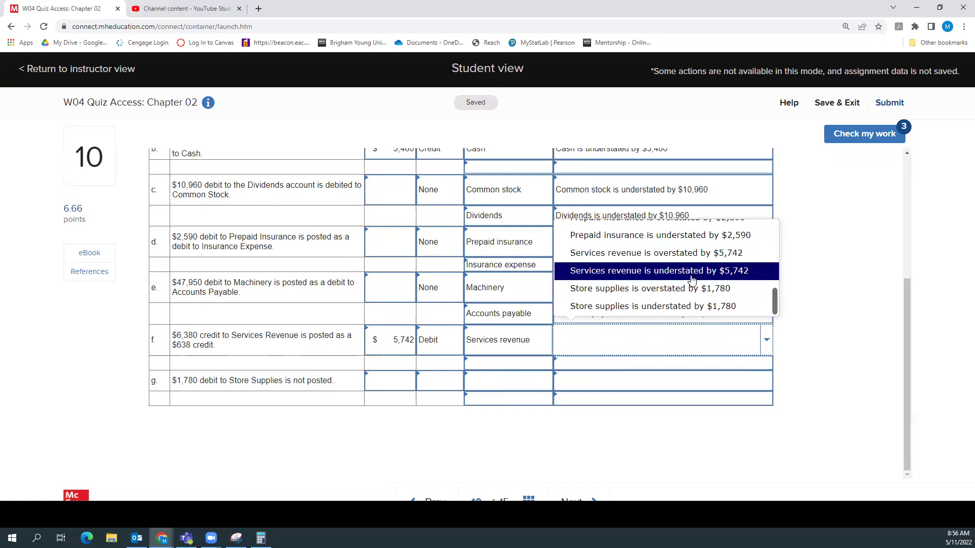
pyautogui.click(692, 278)
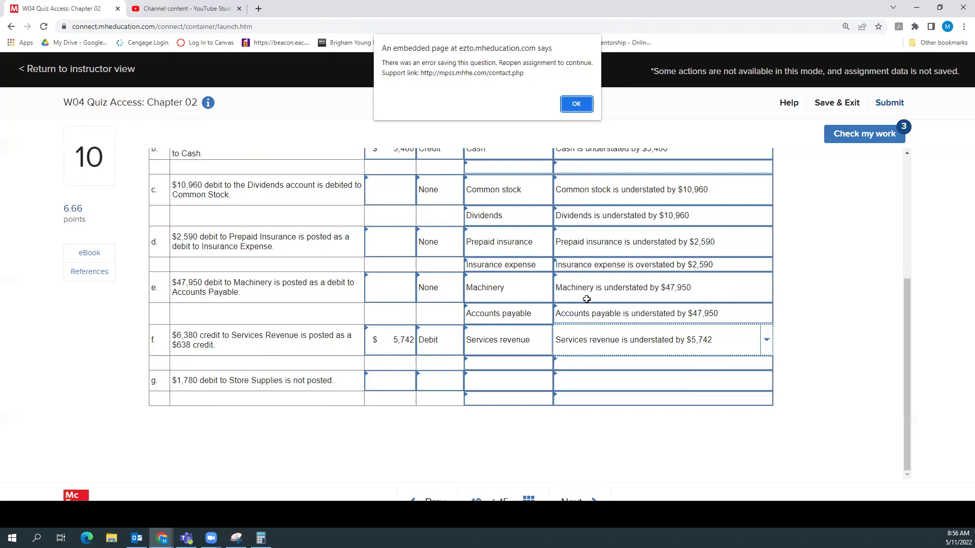
pyautogui.click(577, 104)
pyautogui.click(393, 381)
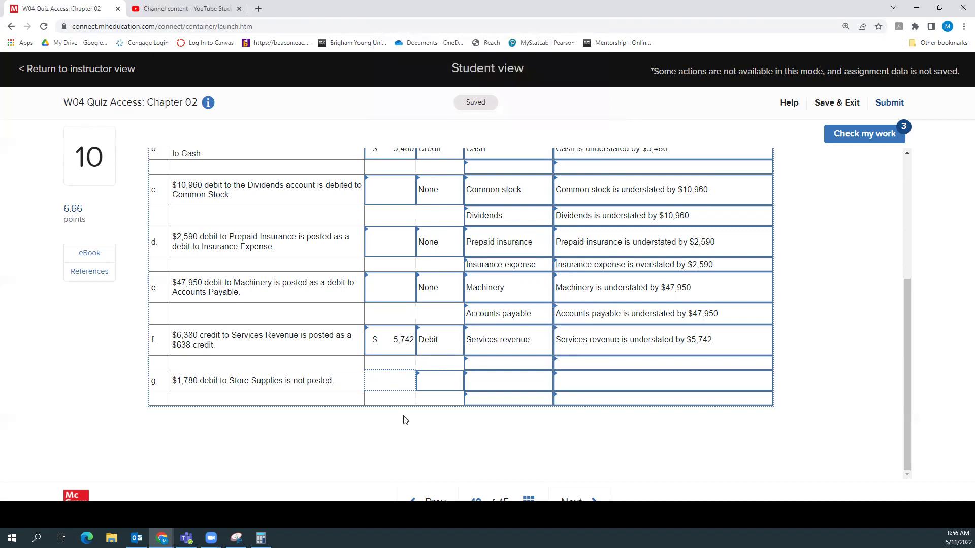
# Step: Enter a 1780 difference for row g and set its larger total to Credit
pyautogui.write('1780')
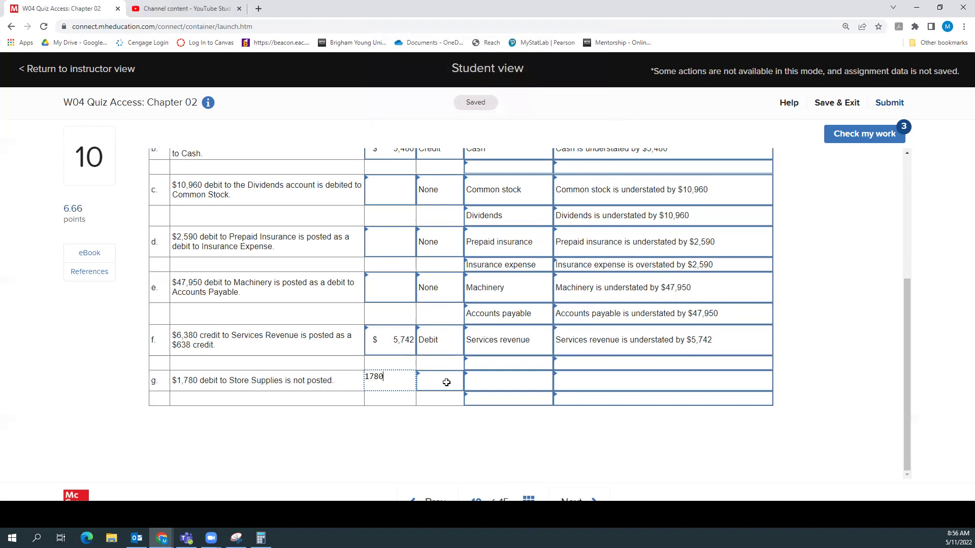
pyautogui.click(446, 382)
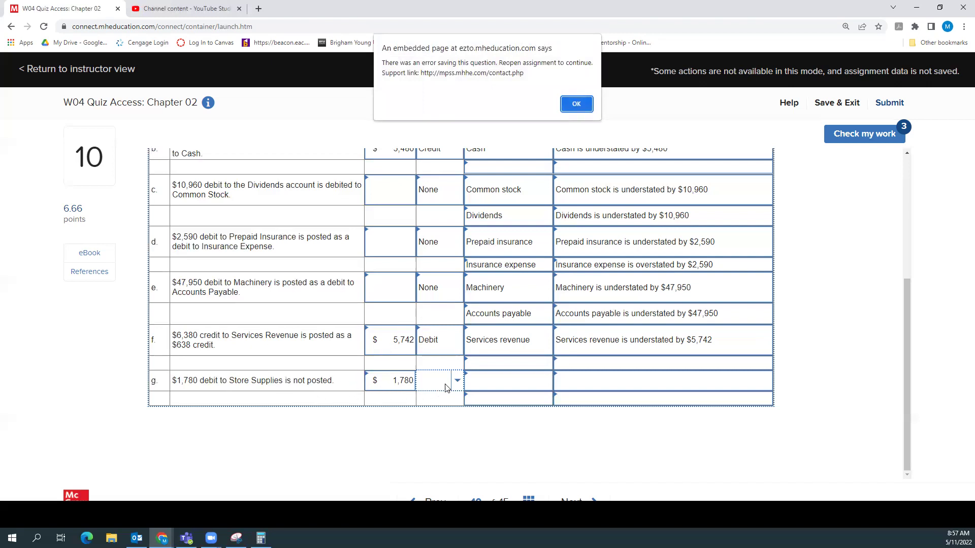
pyautogui.click(579, 104)
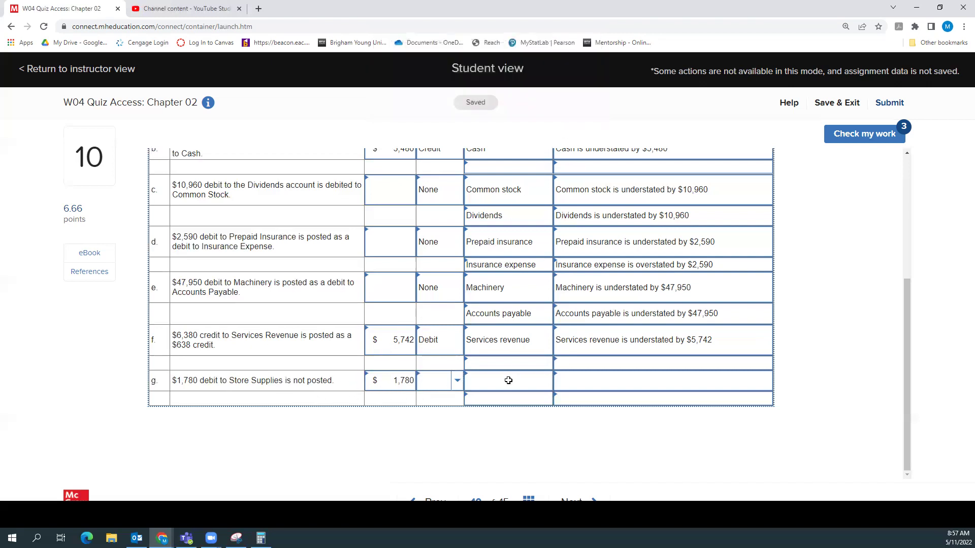
pyautogui.click(458, 390)
pyautogui.click(444, 446)
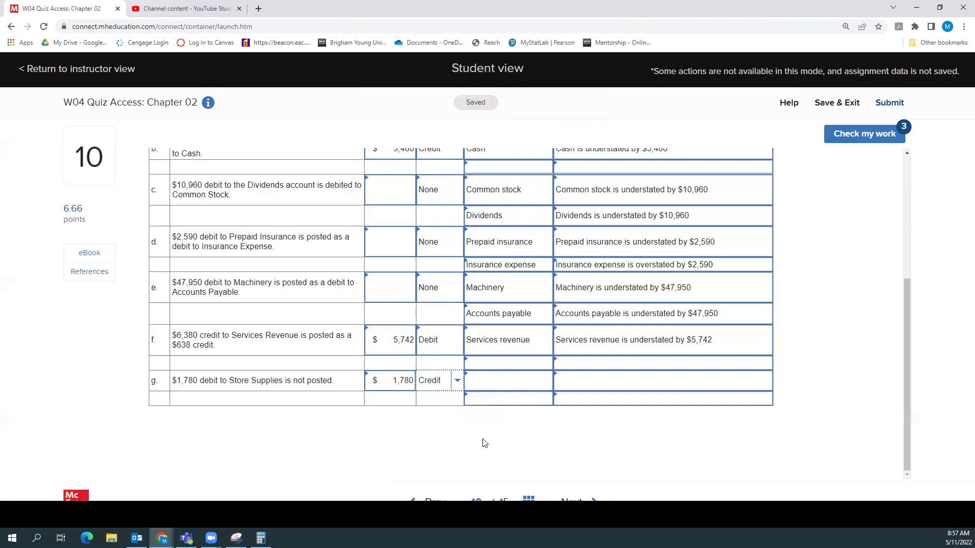
# Step: Choose Store supplies as row g's account, explained as 'Store supplies is understated by $1,780'
pyautogui.click(495, 382)
pyautogui.click(543, 385)
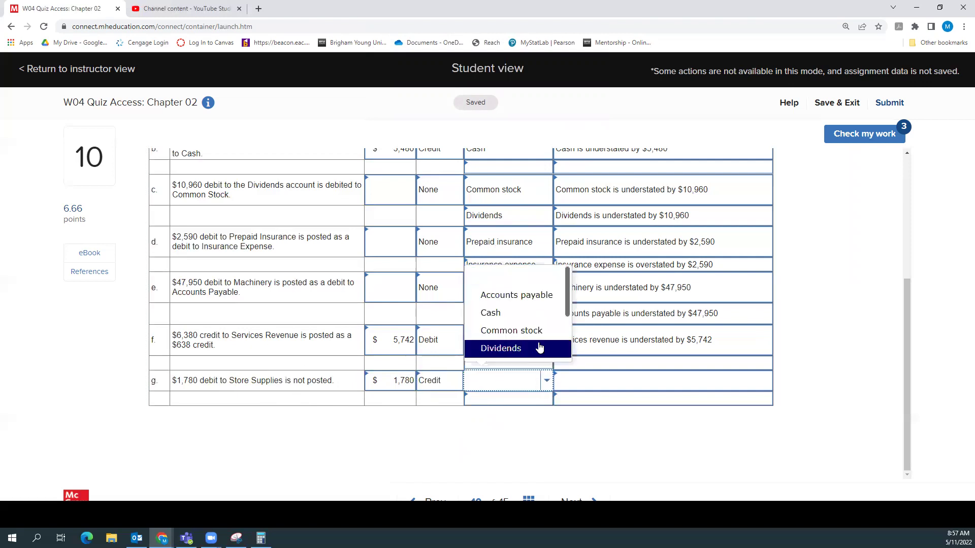
pyautogui.scroll(-2, 531, 348)
pyautogui.click(522, 350)
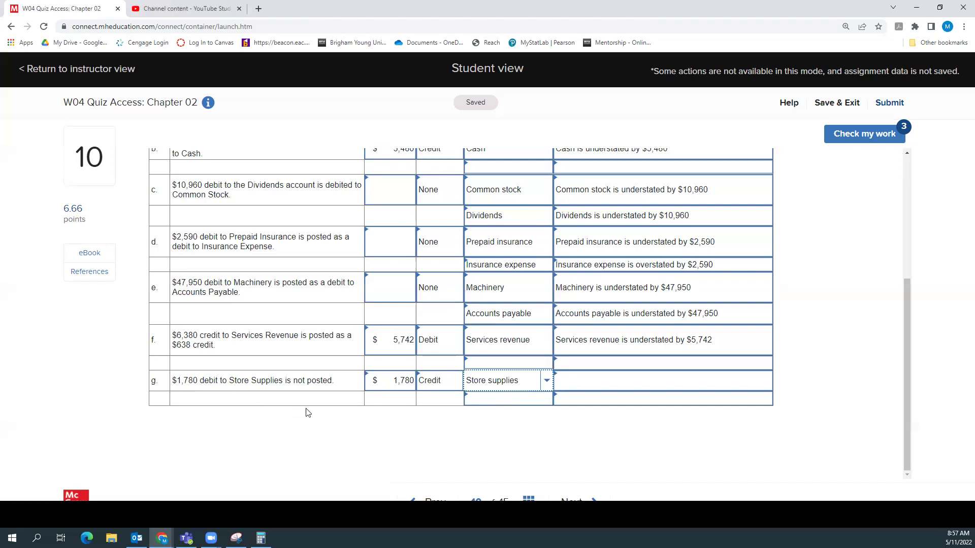
pyautogui.click(622, 381)
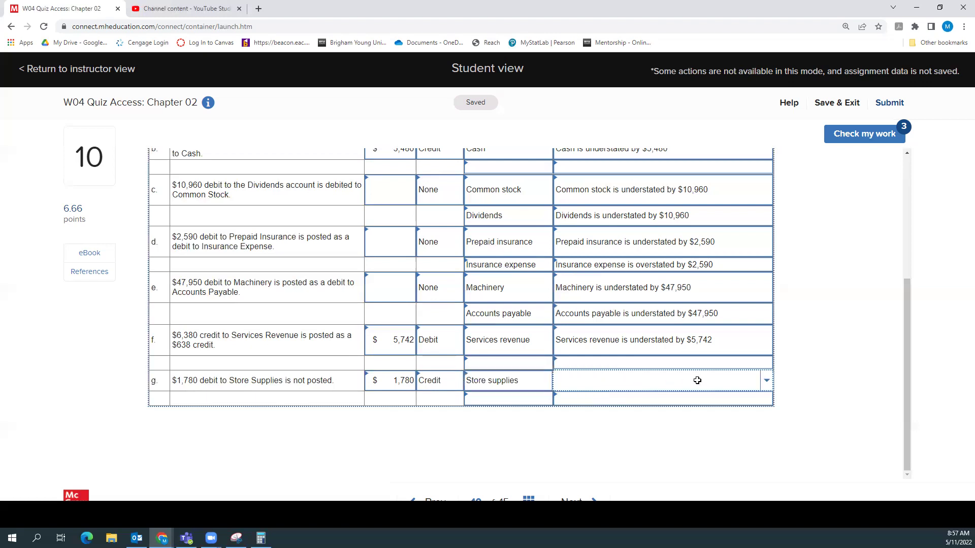
pyautogui.click(768, 384)
pyautogui.scroll(-5, 711, 346)
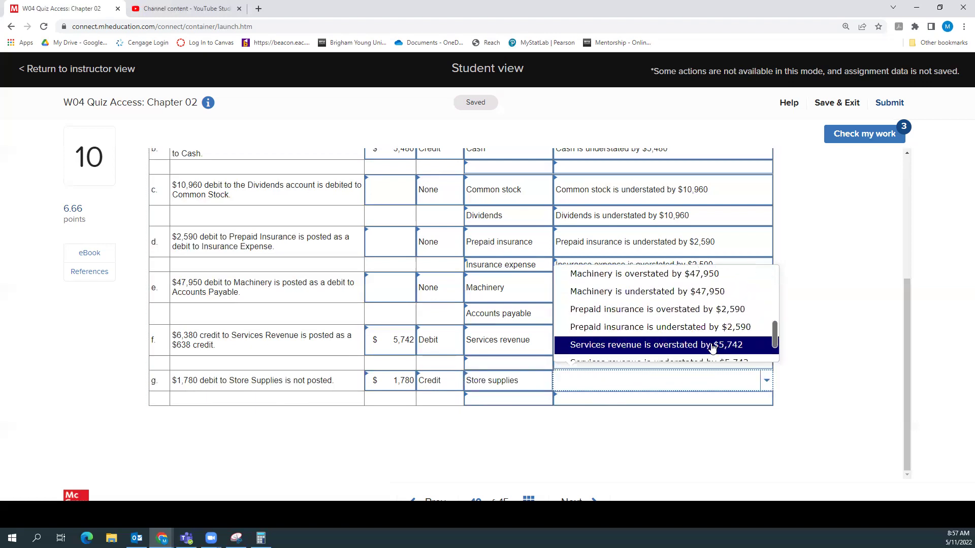
pyautogui.scroll(-2, 711, 347)
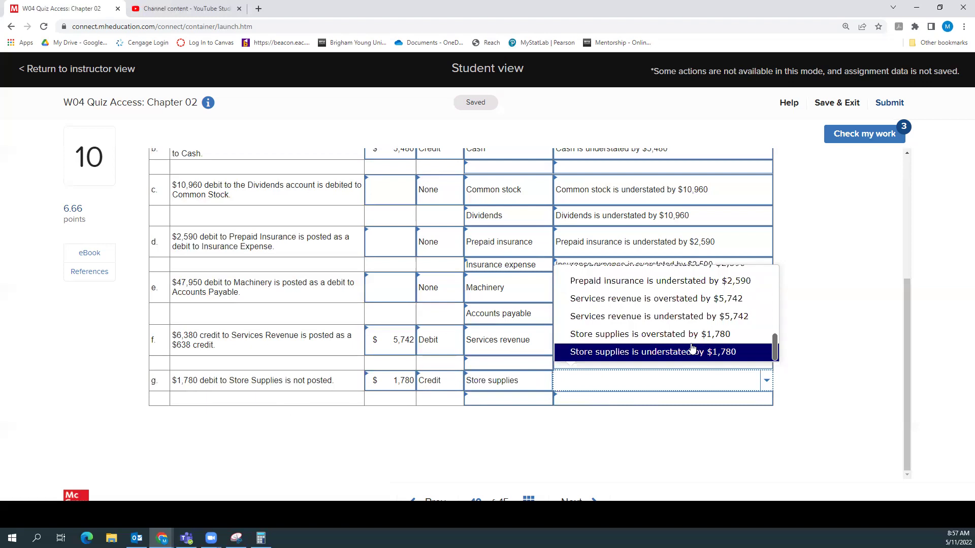
pyautogui.click(688, 354)
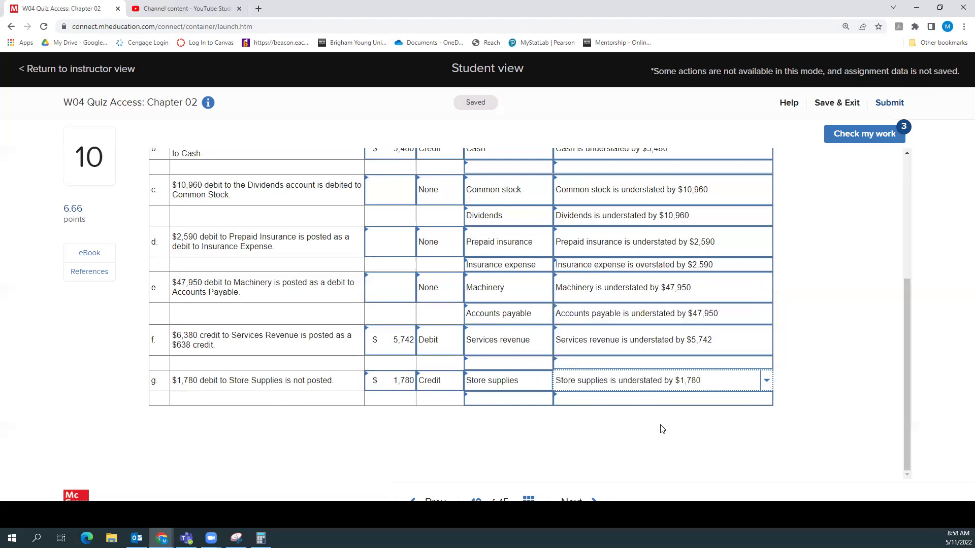
# Step: Run Check my work on the posting-error question and confirm using one of the checks
pyautogui.scroll(2, 729, 429)
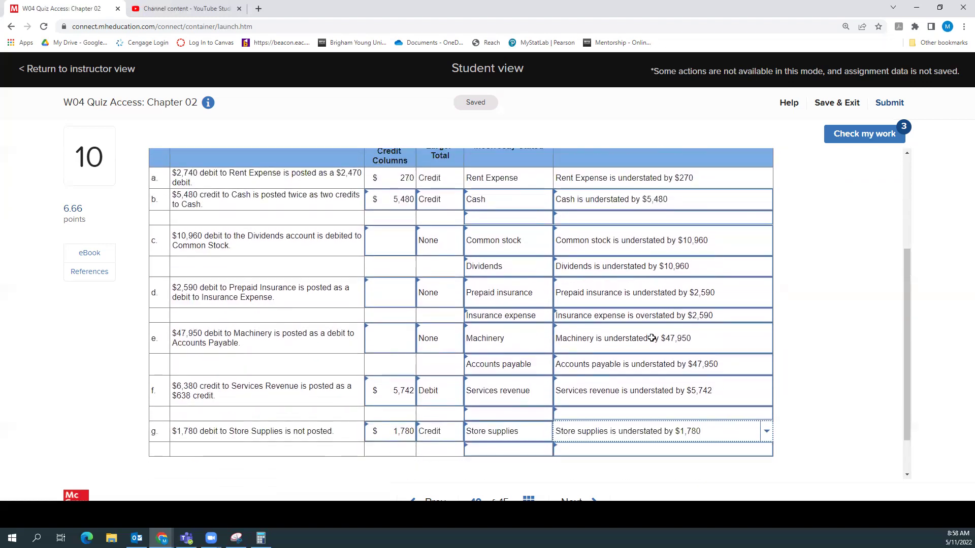
pyautogui.click(880, 135)
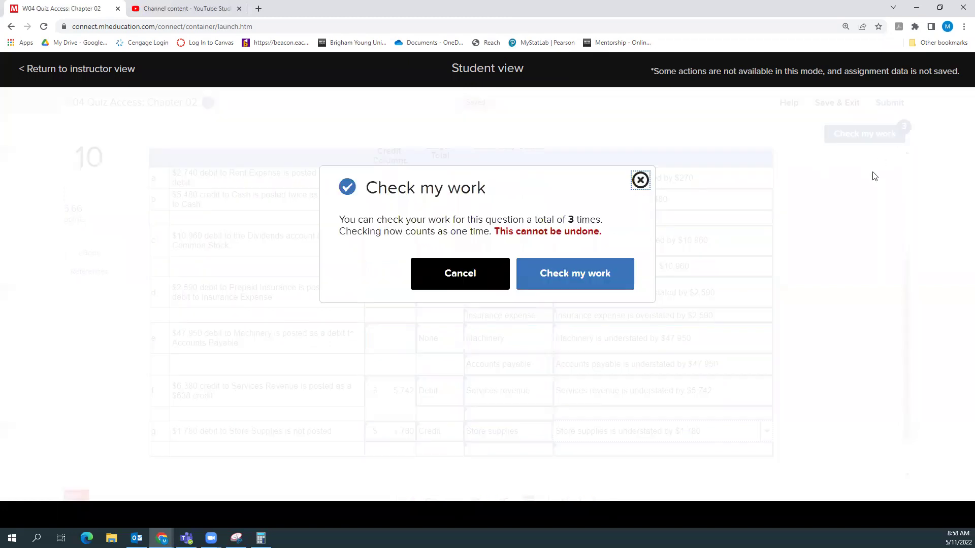
pyautogui.click(602, 288)
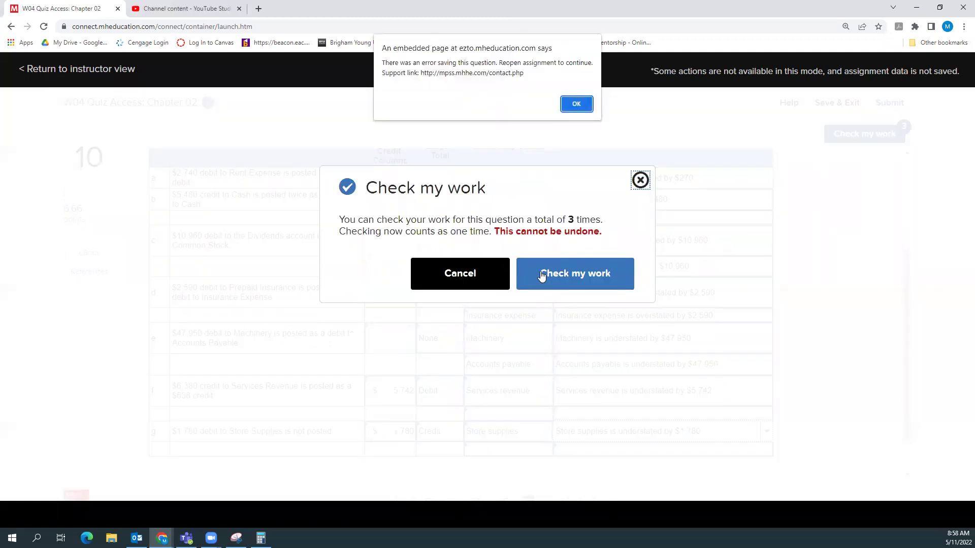
# Step: Dismiss the question-saving error, confirm the work check again, then exit the error to the assignment
pyautogui.click(573, 105)
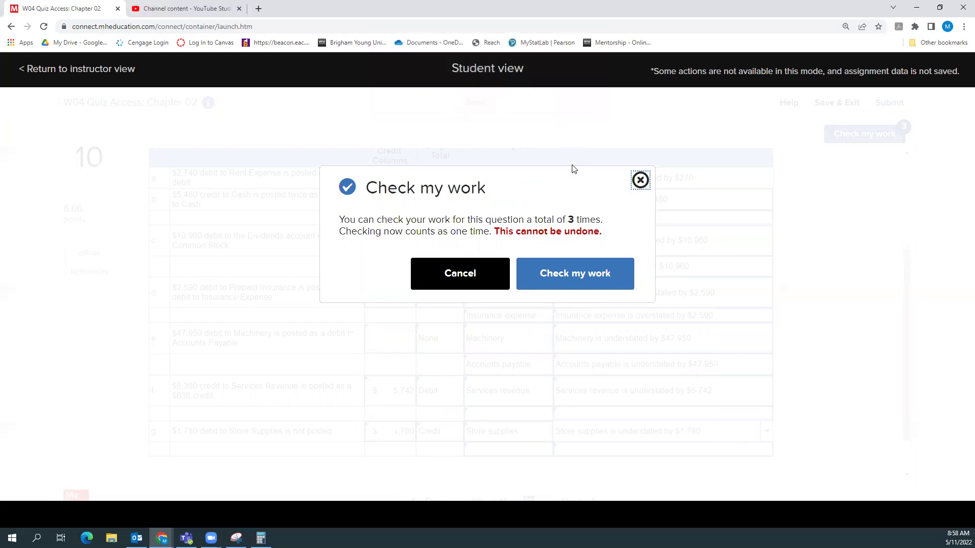
pyautogui.click(555, 279)
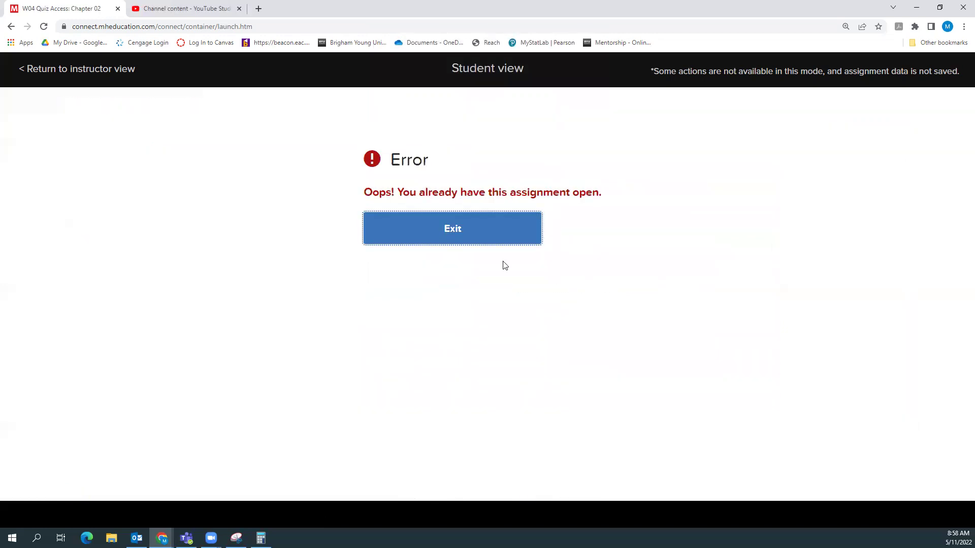
pyautogui.click(475, 233)
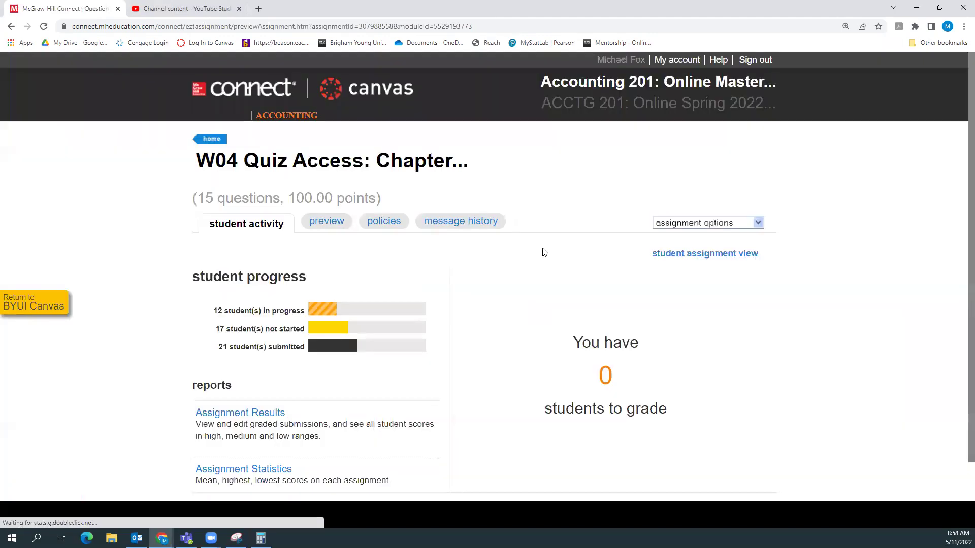
# Step: Scroll the W04 Quiz Access overview to see 12 in progress, 17 not started, 21 submitted
pyautogui.scroll(-2, 550, 294)
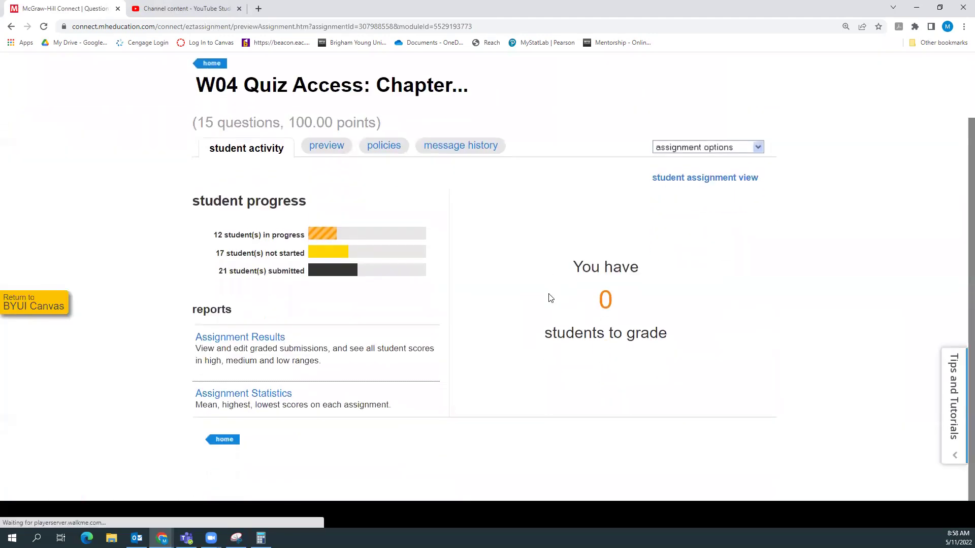